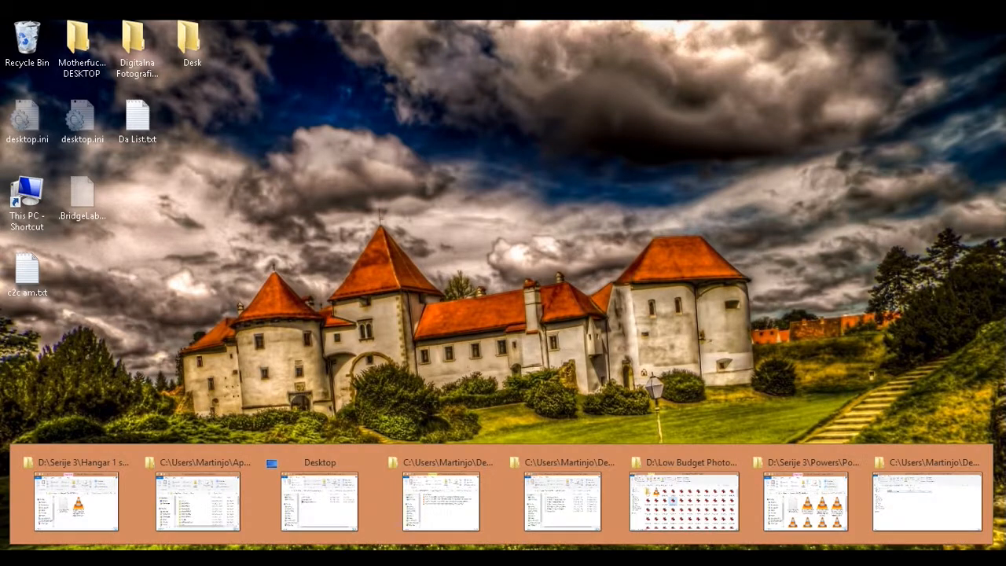
# Open the photo Tutorial 2 - Sunset 2.JPG from the Tutorials 2015 folder 2 in Adobe Lightroom.
pyautogui.click(943, 510)
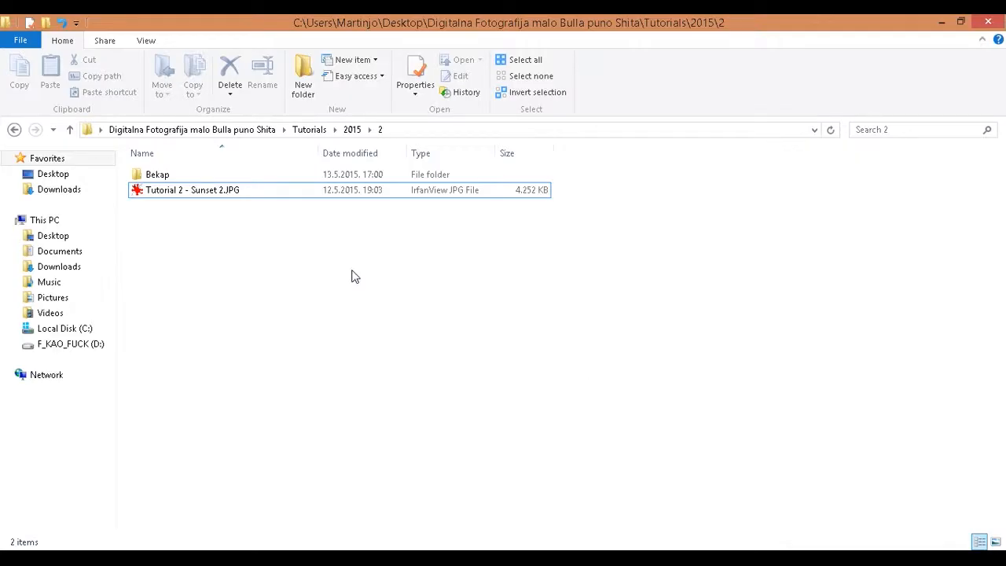
pyautogui.rightClick(170, 195)
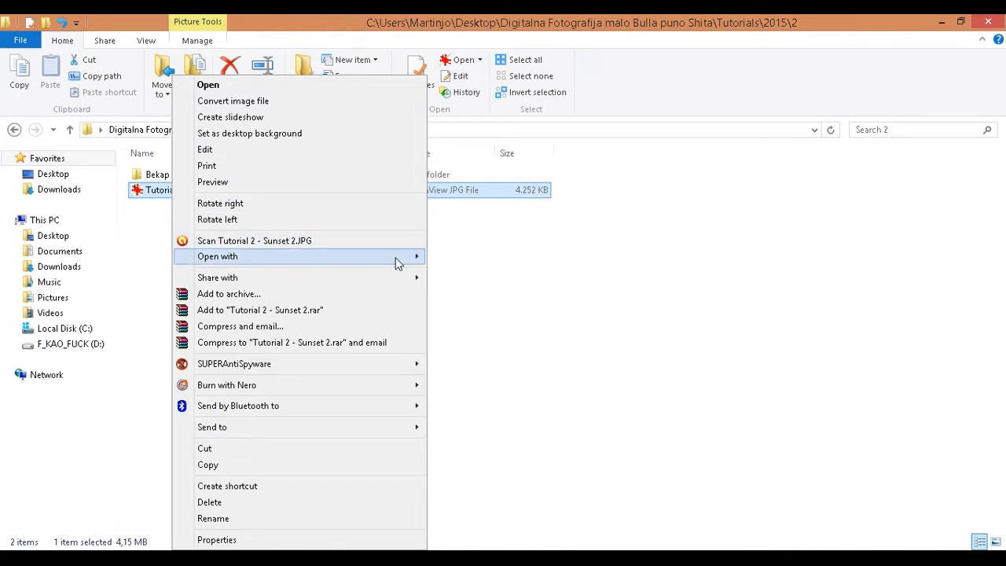
pyautogui.moveTo(398, 263)
pyautogui.click(488, 259)
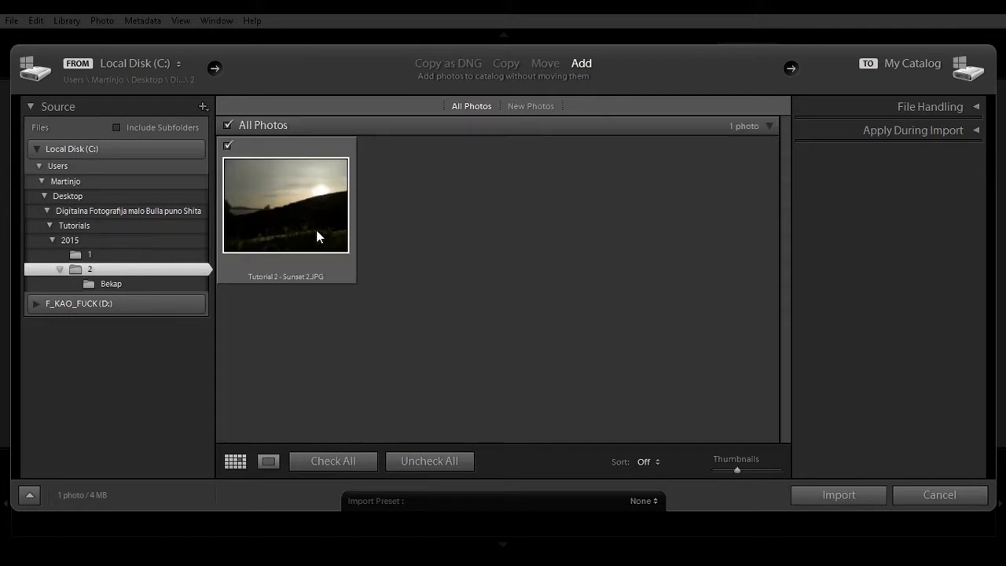
# Turn off cloud syncing in the Lightroom promotion, dismiss it, and import the selected sunset photo into the catalog.
pyautogui.click(278, 197)
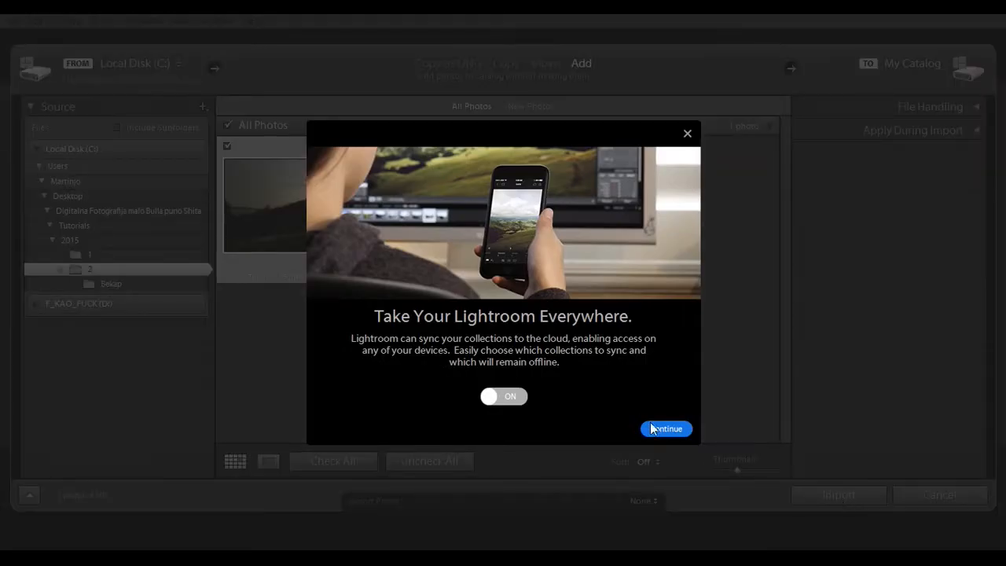
pyautogui.click(521, 397)
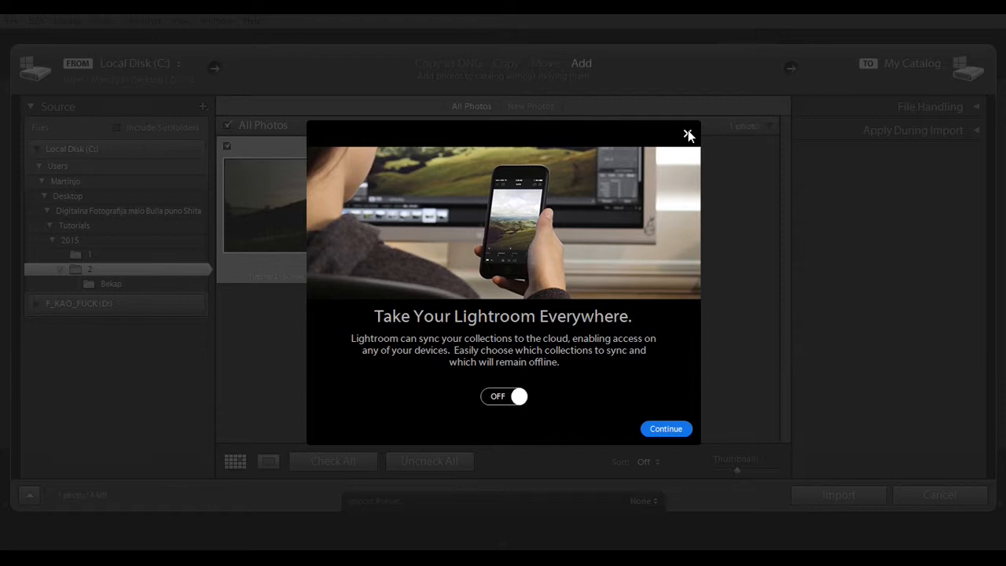
pyautogui.click(689, 134)
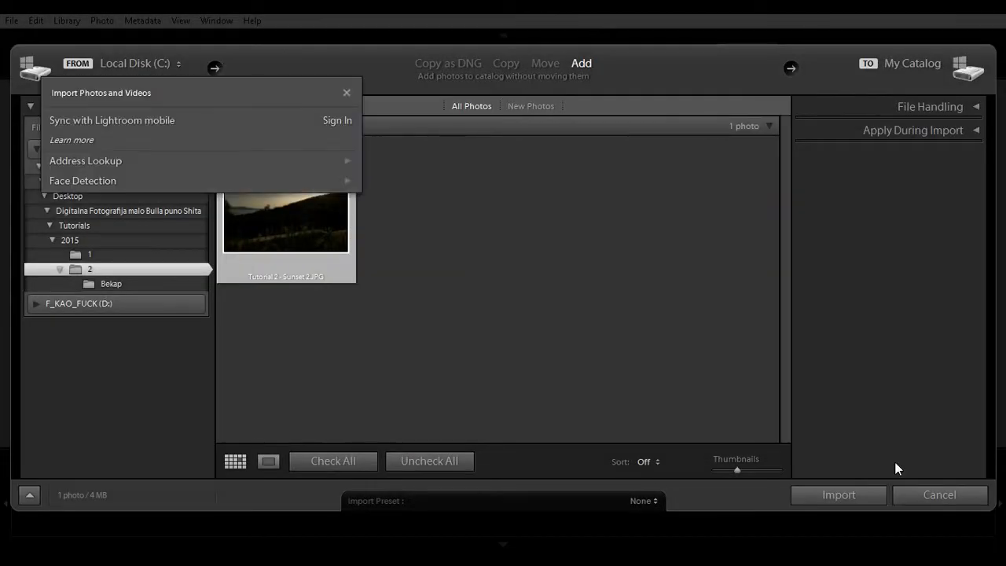
pyautogui.click(841, 494)
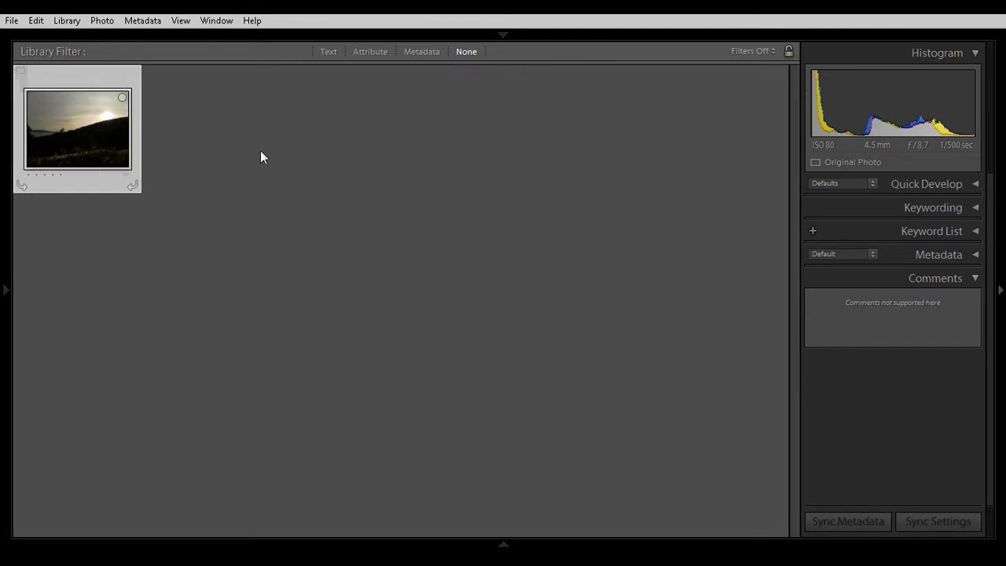
# Switch the imported photo to the Develop module and hide the module picker for a larger view.
pyautogui.moveTo(510, 33)
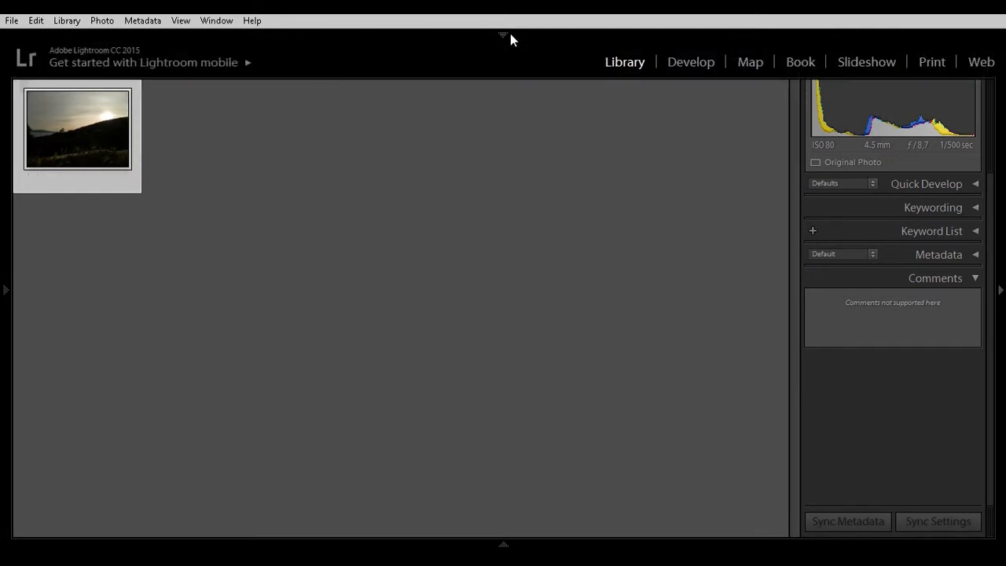
pyautogui.click(691, 63)
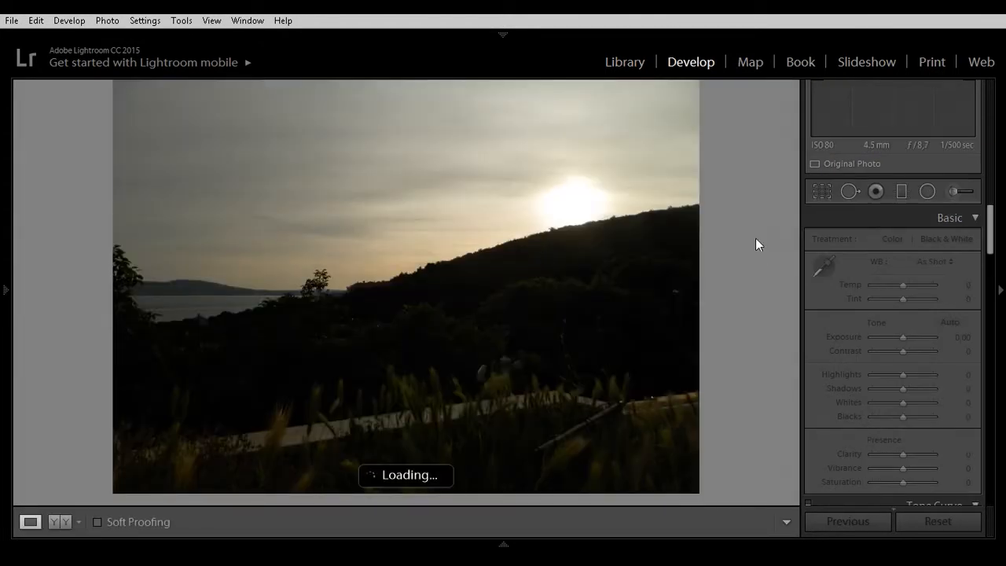
pyautogui.click(503, 37)
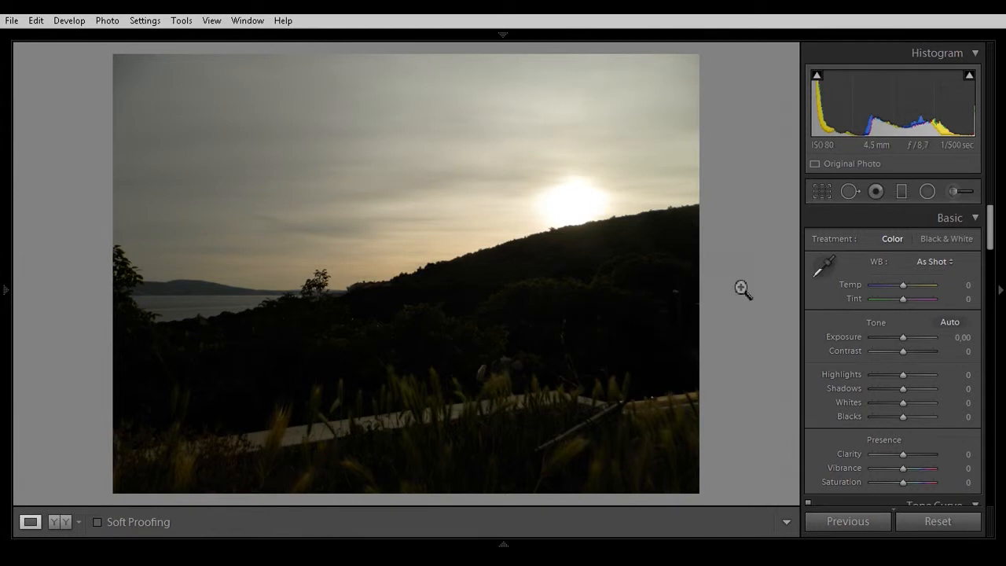
# Adjust the basic tone with Highlights at -100, Shadows at +100, Whites at +67 and Blacks at -29.
pyautogui.moveTo(902, 377); pyautogui.dragTo(856, 372)
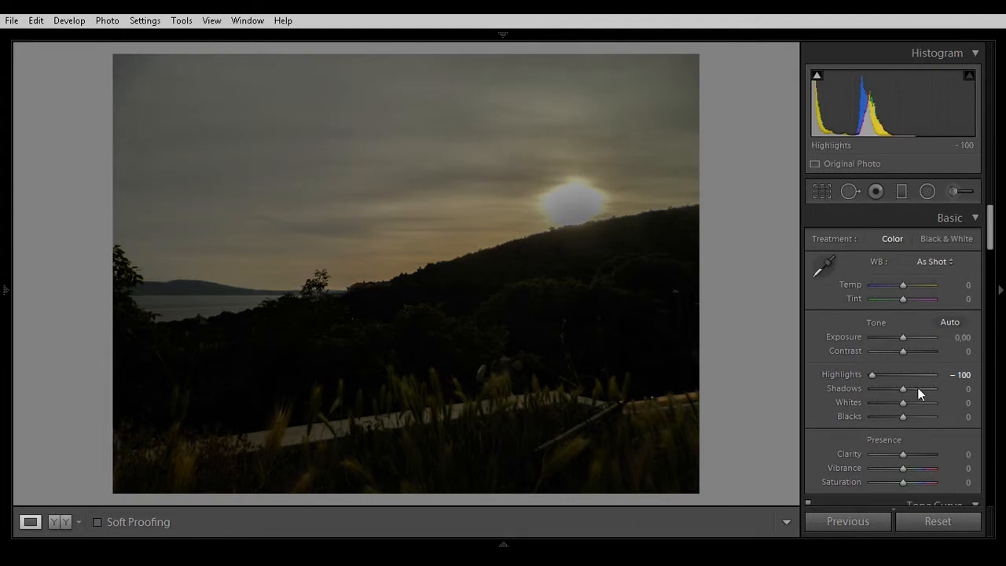
pyautogui.moveTo(902, 391); pyautogui.dragTo(969, 393)
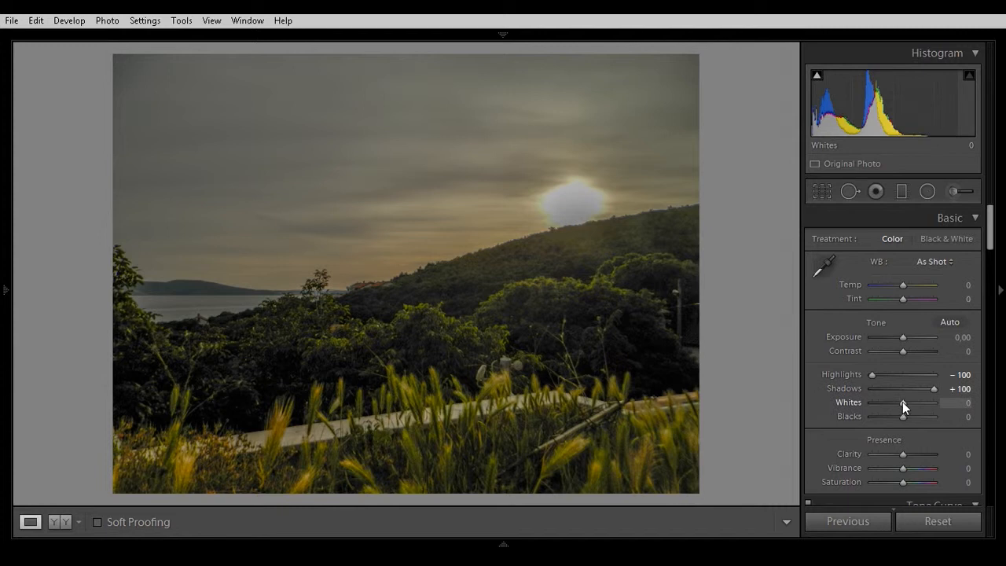
pyautogui.moveTo(903, 401)
pyautogui.mouseDown()
pyautogui.moveTo(922, 402)
pyautogui.moveTo(894, 418)
pyautogui.mouseUp()
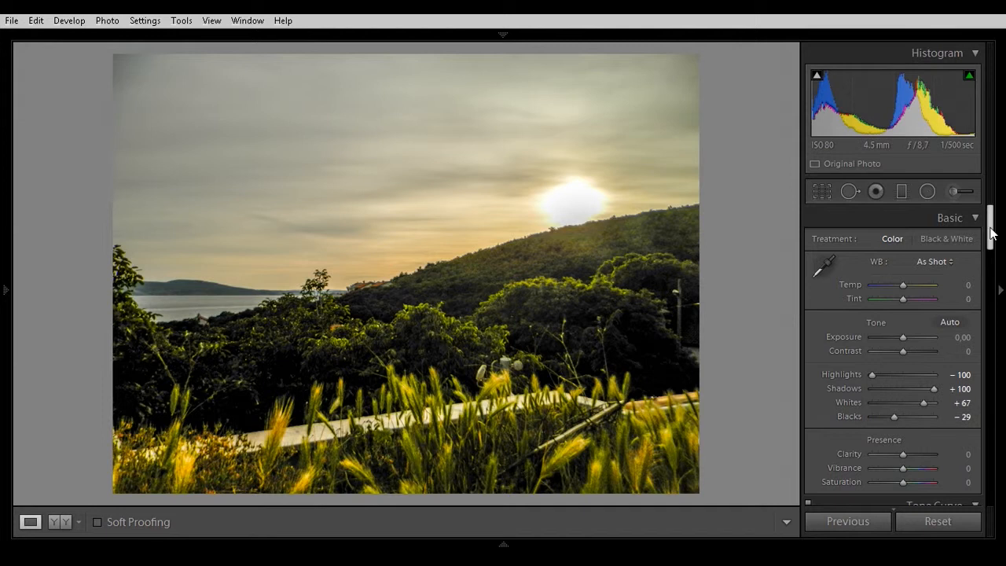
# Sharpen the photo with Amount 80 and Masking 61, and set Luminance noise reduction to 21.
pyautogui.moveTo(992, 233); pyautogui.dragTo(985, 377)
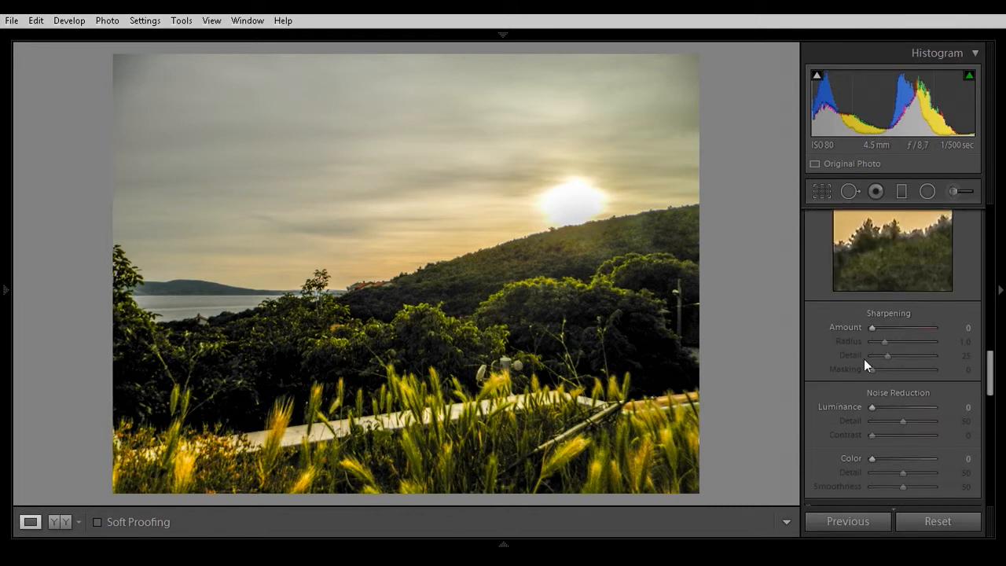
pyautogui.moveTo(871, 327); pyautogui.dragTo(903, 328)
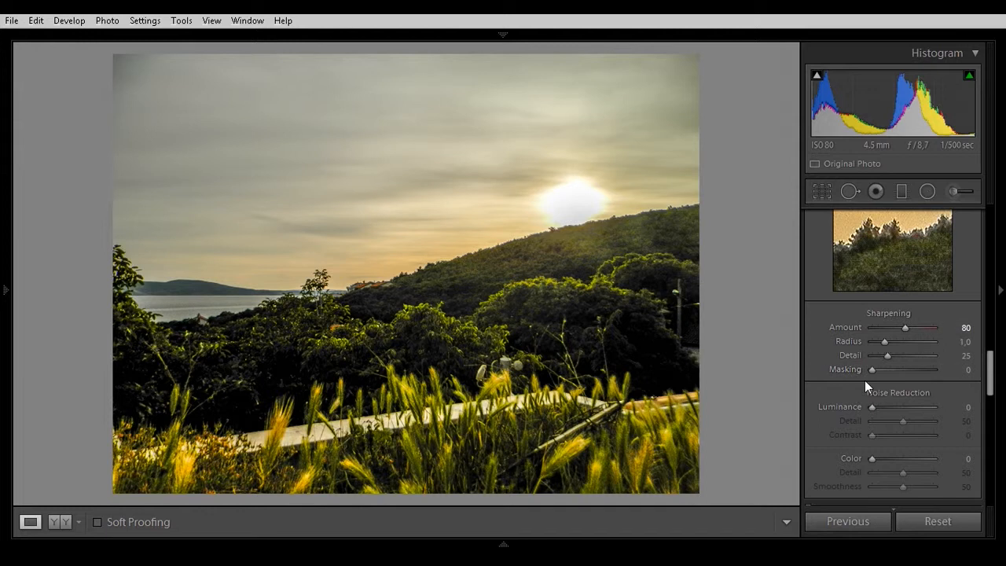
pyautogui.moveTo(871, 407); pyautogui.dragTo(881, 408)
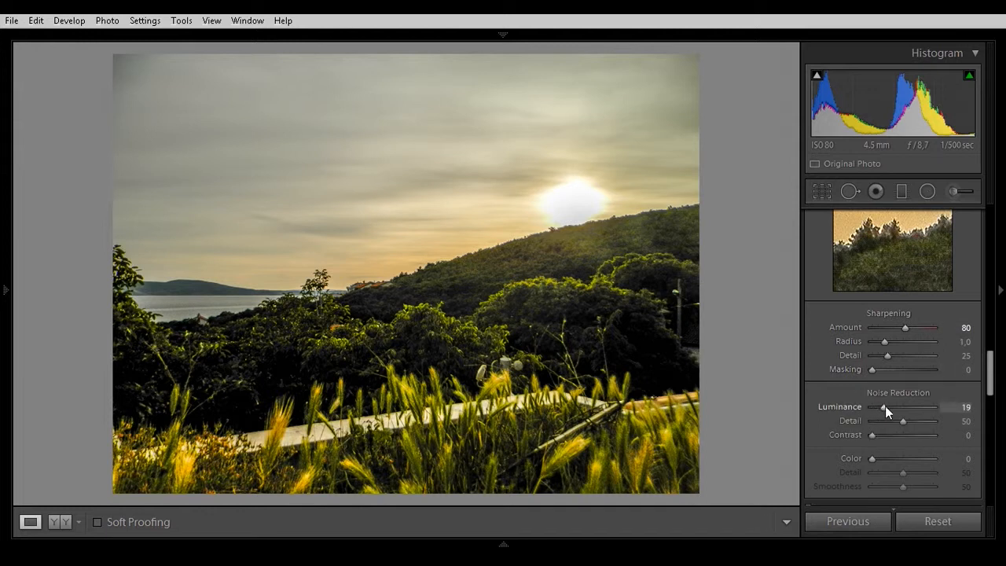
pyautogui.moveTo(886, 405)
pyautogui.mouseDown()
pyautogui.moveTo(873, 407)
pyautogui.moveTo(887, 407)
pyautogui.mouseUp()
pyautogui.moveTo(871, 370); pyautogui.dragTo(909, 370)
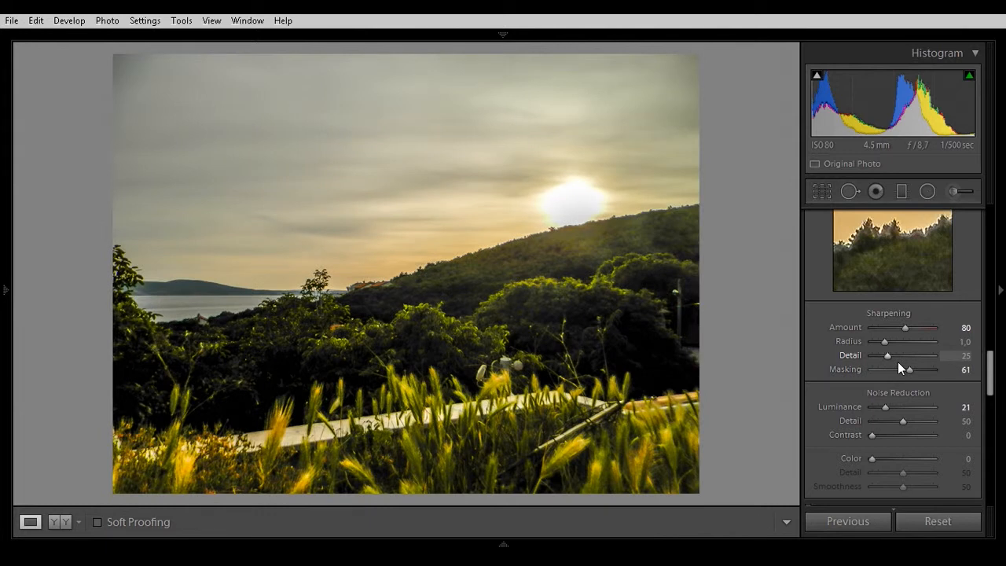
# Compare the edit side by side with the original and enable lens profile corrections.
pyautogui.click(59, 522)
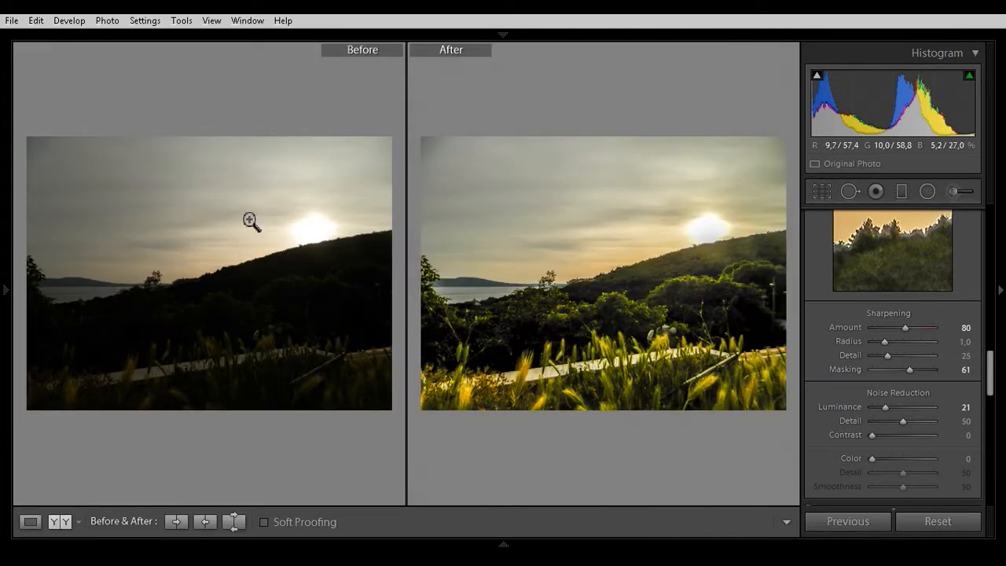
pyautogui.click(29, 522)
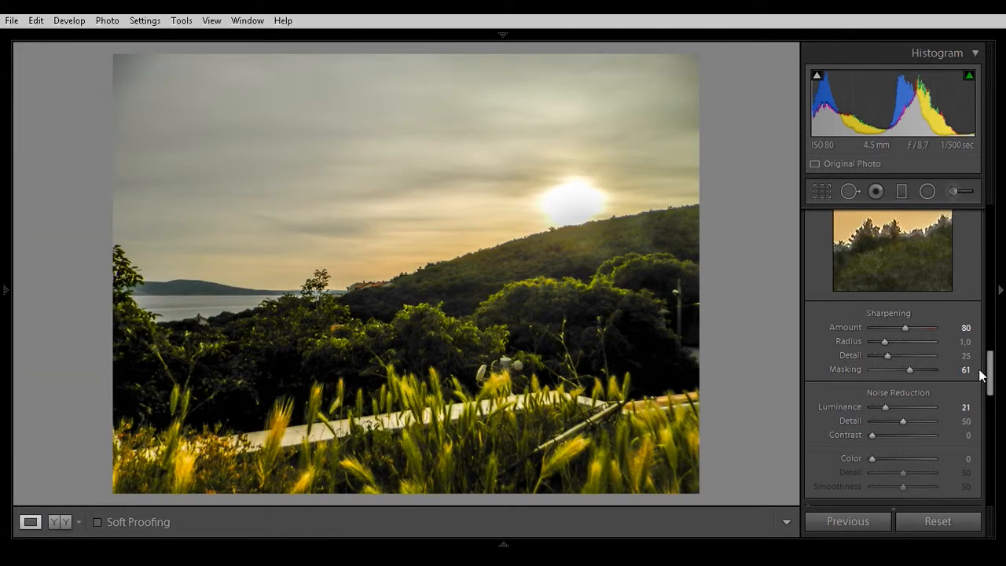
pyautogui.moveTo(988, 369); pyautogui.dragTo(999, 414)
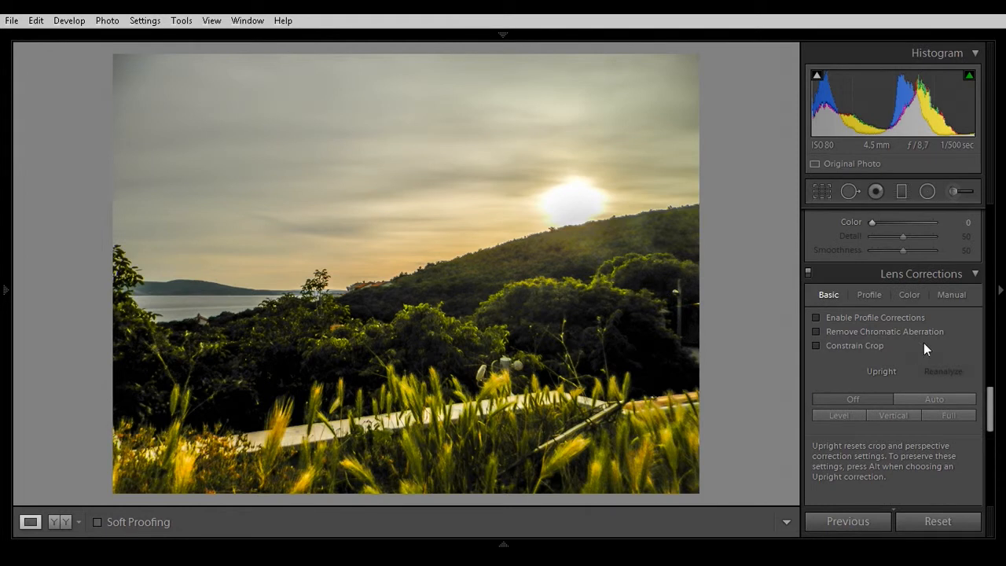
pyautogui.click(815, 319)
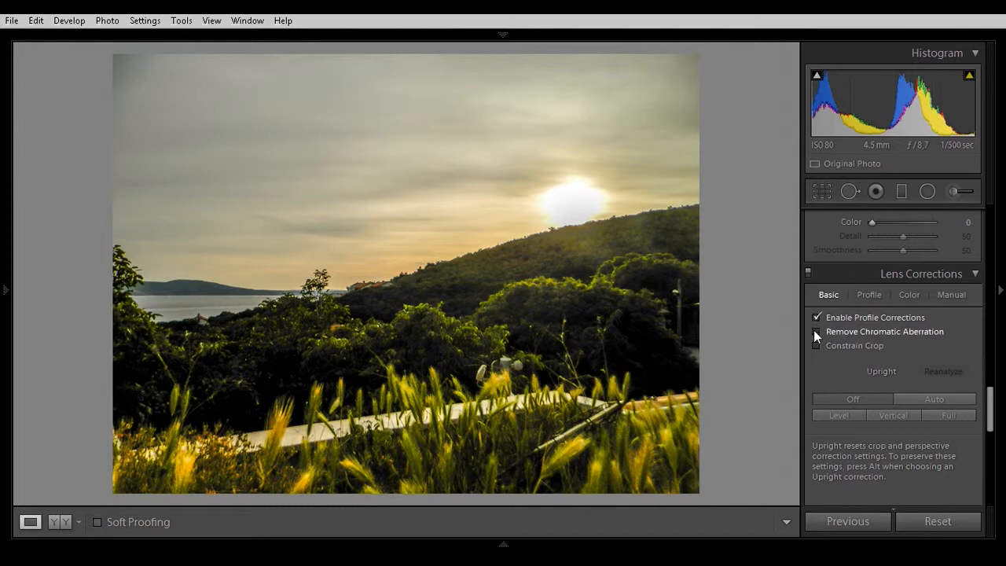
# Cool the photo's white balance with Temp at -19 and Tint at +21.
pyautogui.moveTo(989, 407); pyautogui.dragTo(993, 227)
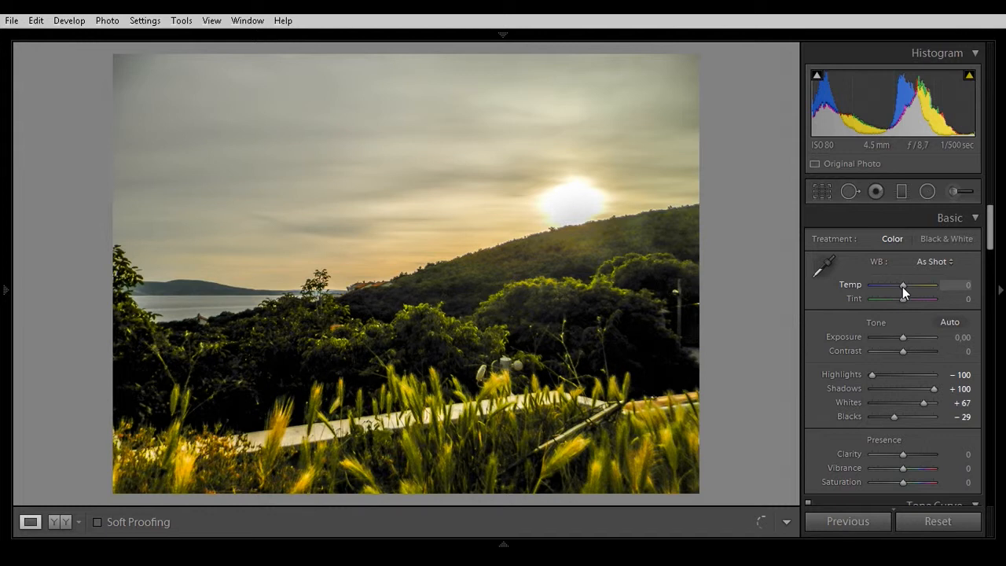
pyautogui.moveTo(902, 287); pyautogui.dragTo(896, 286)
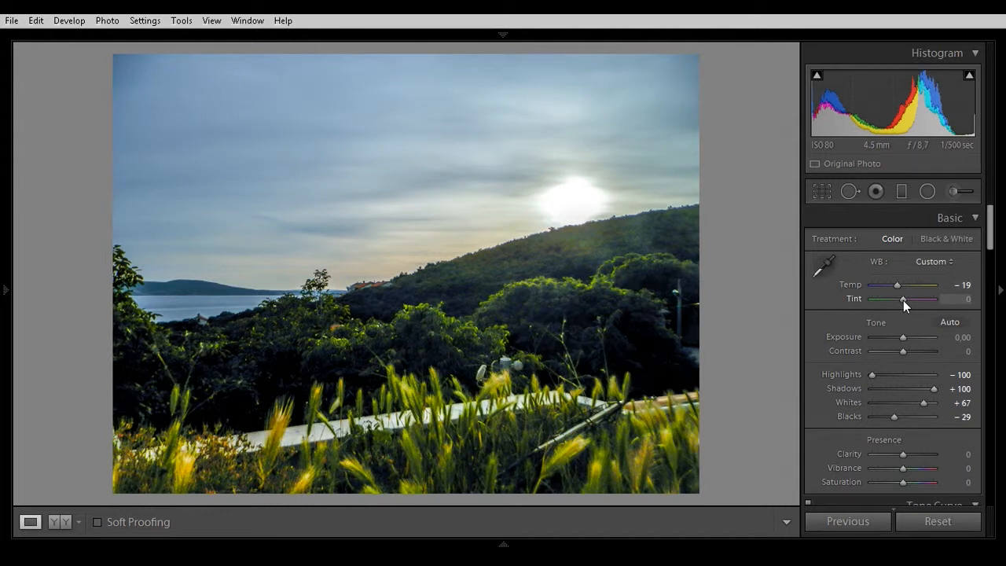
pyautogui.moveTo(903, 301); pyautogui.dragTo(910, 300)
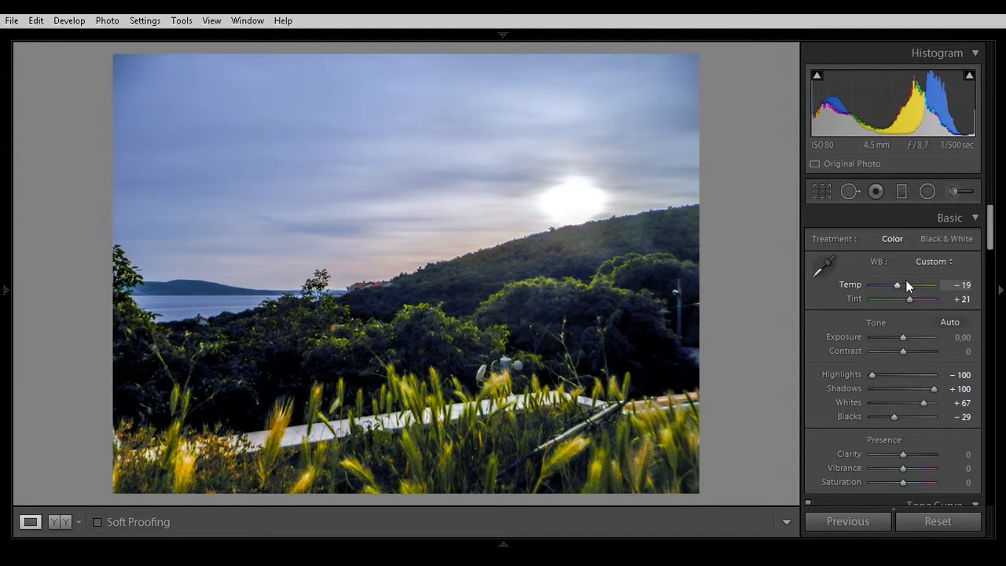
# Add a wide, flat radial filter centred on the sun and tilt it to follow the hill's ridge line.
pyautogui.click(927, 192)
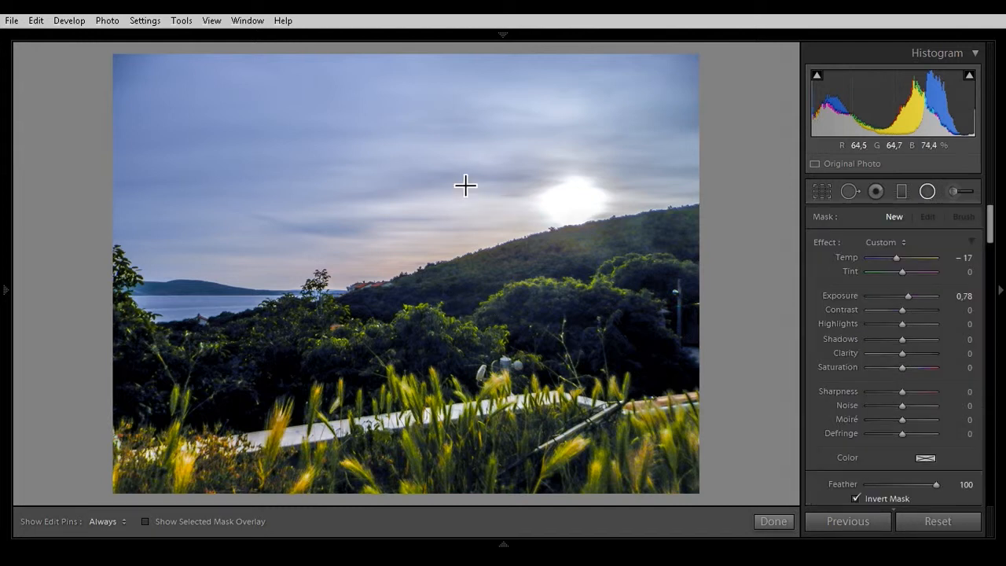
pyautogui.moveTo(438, 174); pyautogui.dragTo(651, 243)
pyautogui.moveTo(439, 173); pyautogui.dragTo(564, 198)
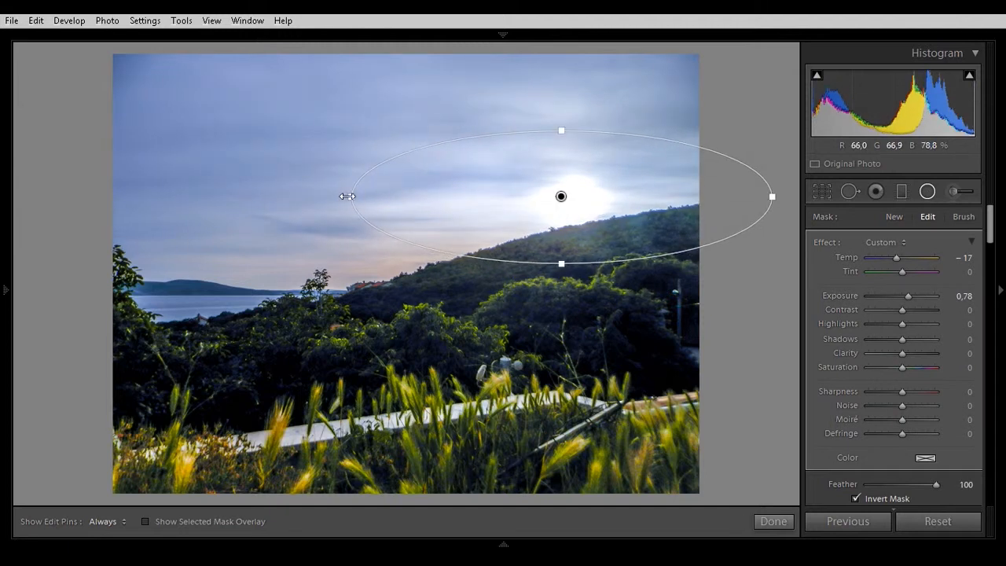
pyautogui.moveTo(344, 198); pyautogui.dragTo(386, 271)
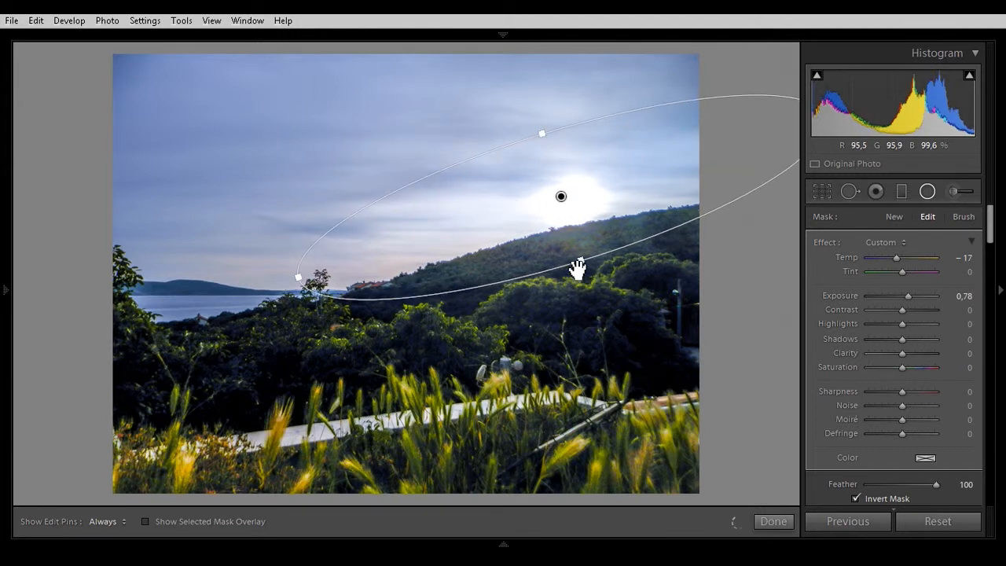
pyautogui.moveTo(577, 260); pyautogui.dragTo(573, 234)
# Reset the radial filter's Exposure to 0 and set its Temp and Tint to 100.
pyautogui.doubleClick(896, 258)
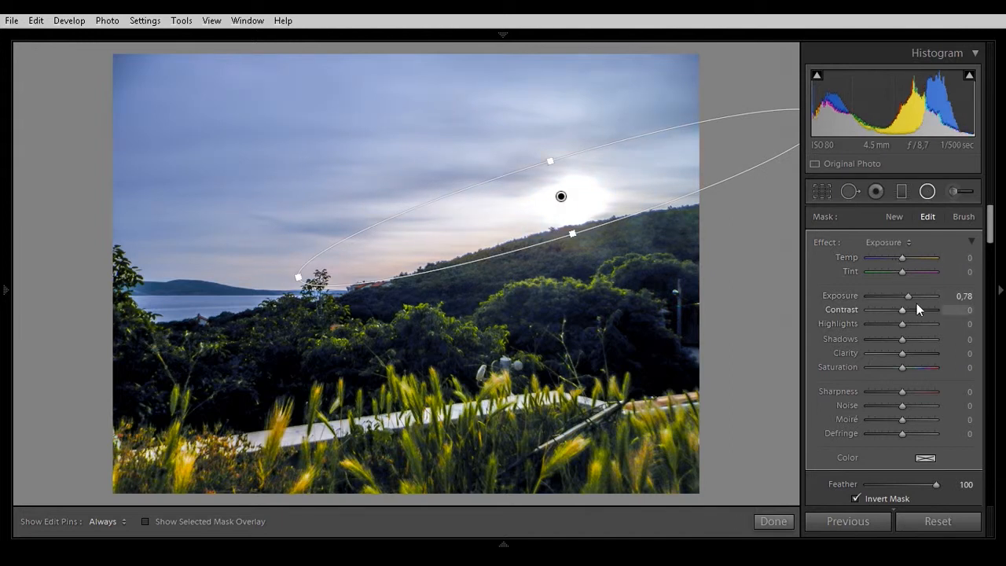
pyautogui.doubleClick(907, 296)
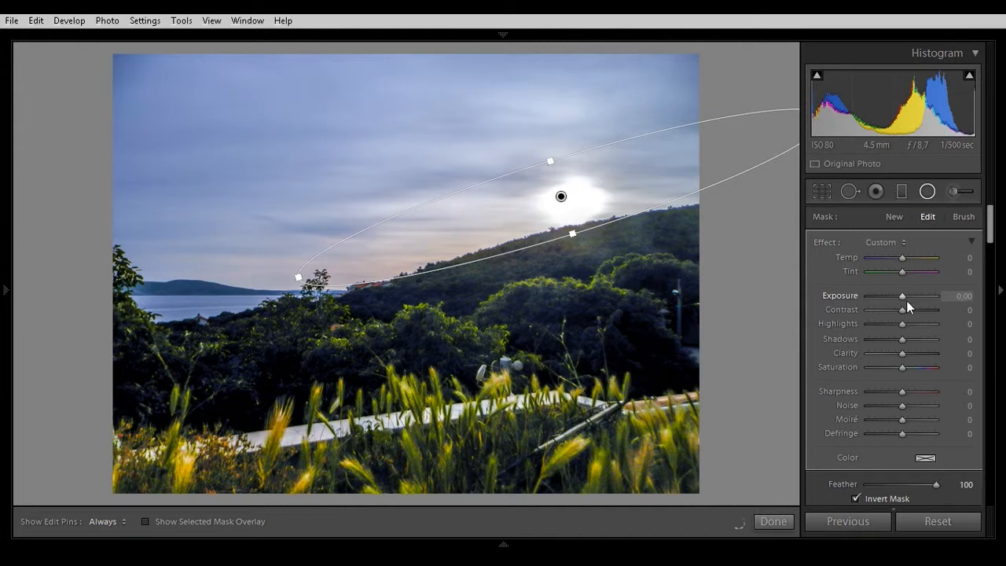
pyautogui.scroll(-3, 989, 228)
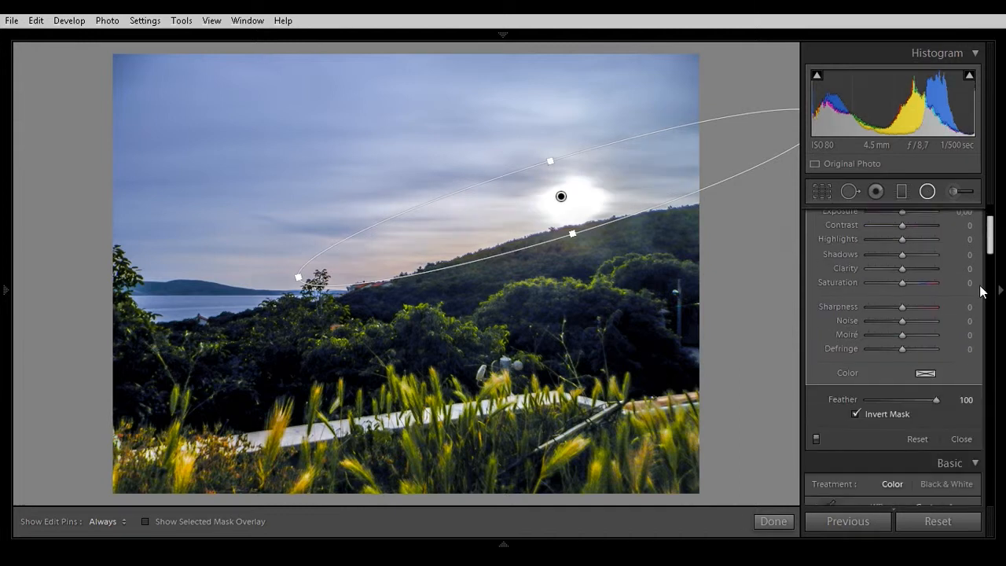
pyautogui.click(855, 415)
pyautogui.scroll(3, 990, 231)
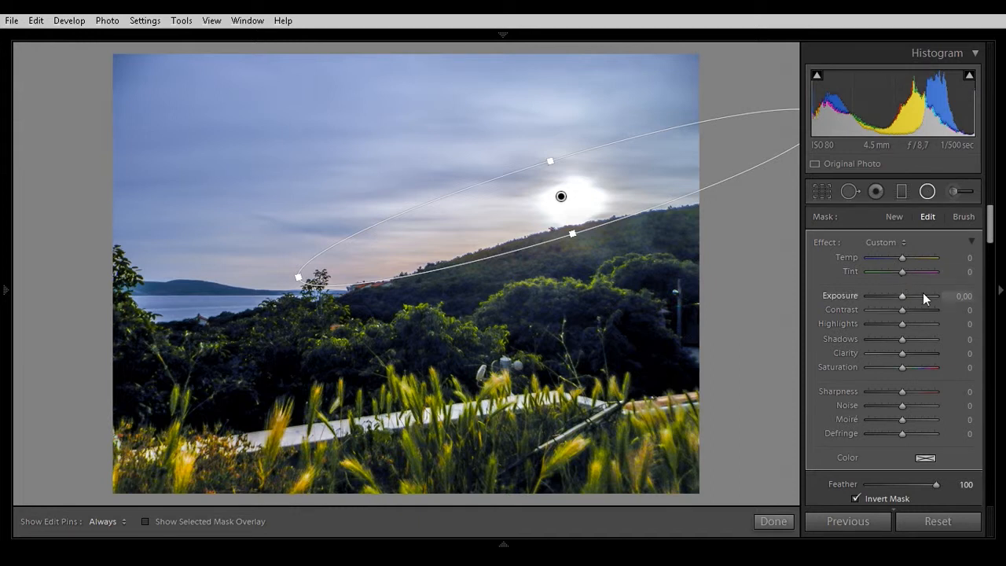
pyautogui.moveTo(905, 258); pyautogui.dragTo(932, 274)
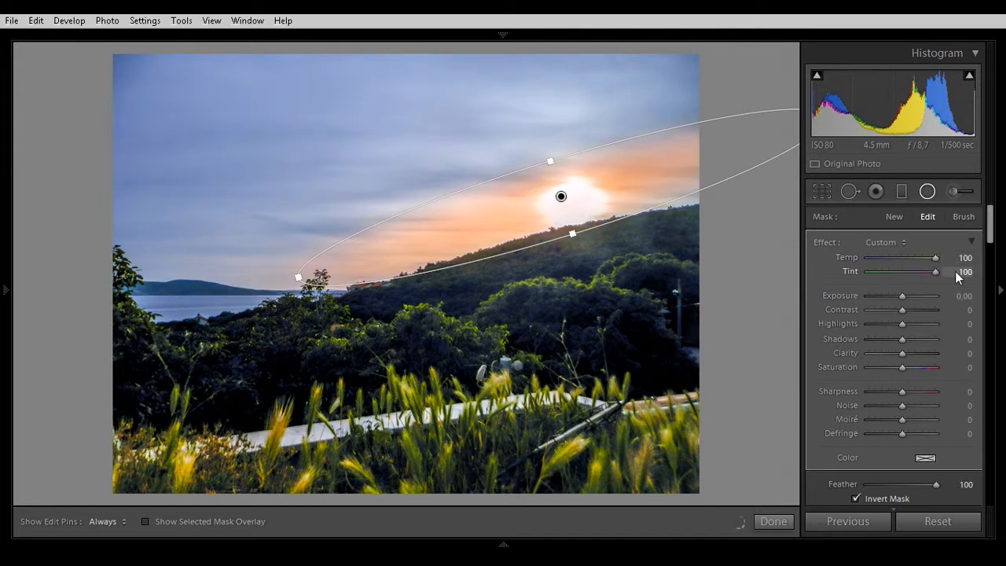
# Give the radial filter a pale orange colour overlay with hue 27 and saturation 31%.
pyautogui.click(925, 458)
pyautogui.click(646, 479)
pyautogui.click(643, 471)
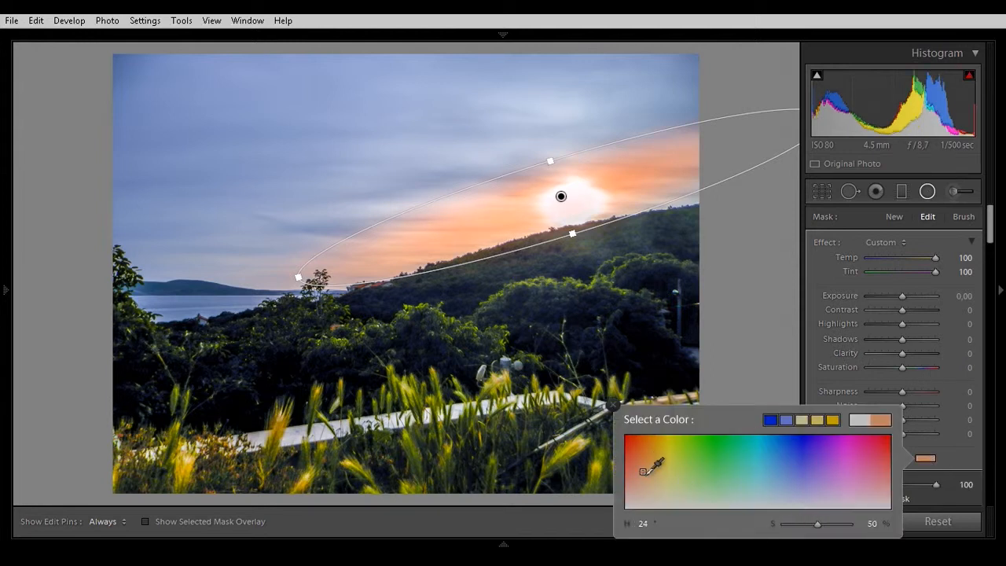
pyautogui.click(645, 485)
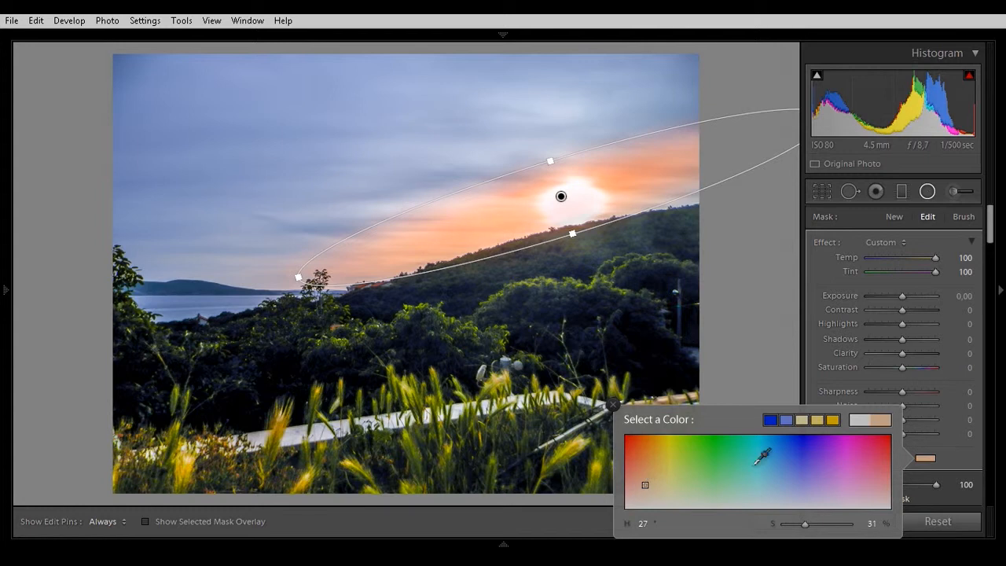
pyautogui.click(824, 297)
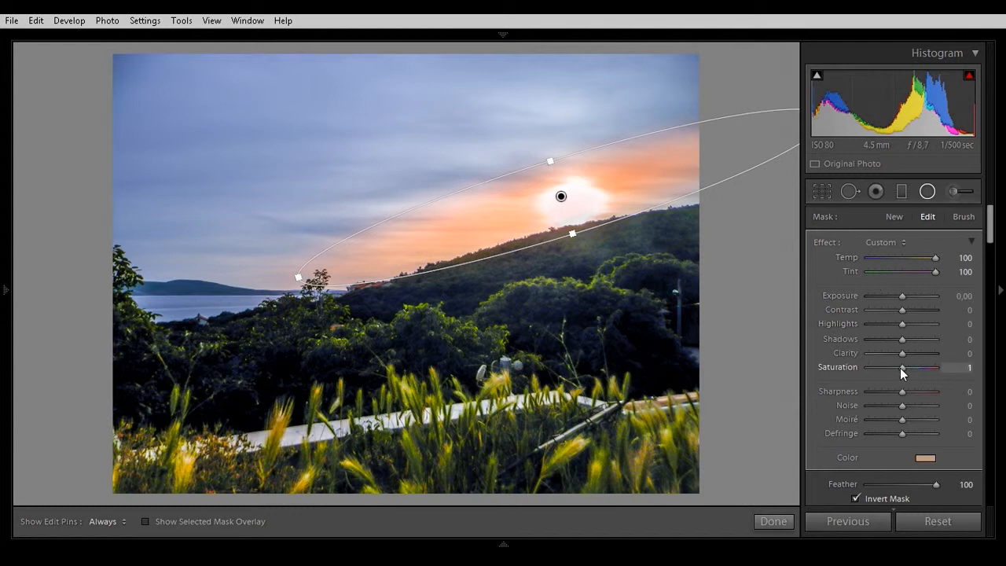
# Lower the radial filter's Saturation to -5 and keep its Exposure at 0.
pyautogui.moveTo(898, 369); pyautogui.dragTo(896, 368)
pyautogui.moveTo(902, 296); pyautogui.dragTo(903, 297)
pyautogui.doubleClick(902, 297)
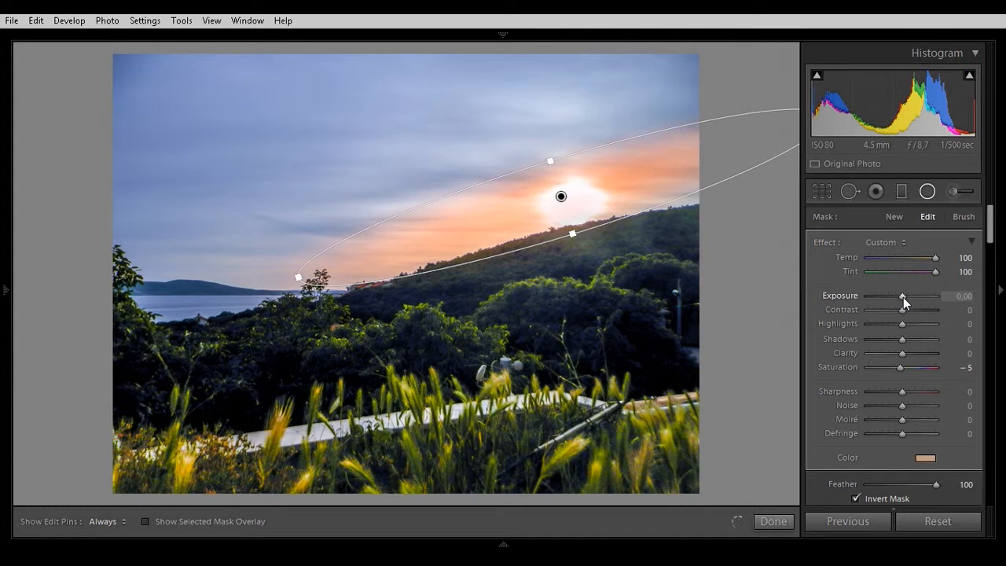
pyautogui.moveTo(902, 297)
pyautogui.mouseDown()
pyautogui.moveTo(913, 300)
pyautogui.moveTo(902, 299)
pyautogui.mouseUp()
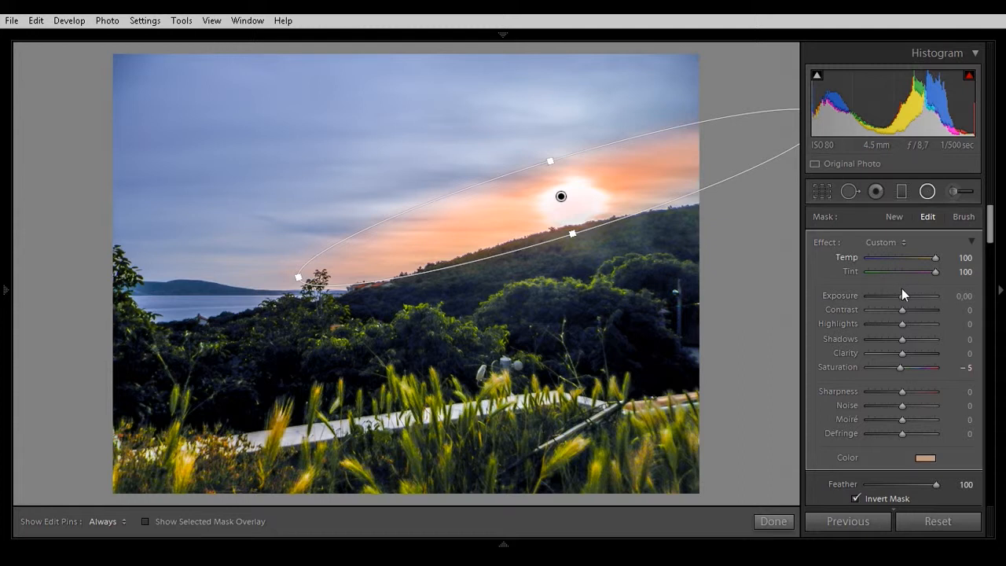
# Add a graduated filter with the Exposure effect, running from the top of the sky down to the ridge and tilted parallel to it.
pyautogui.click(900, 192)
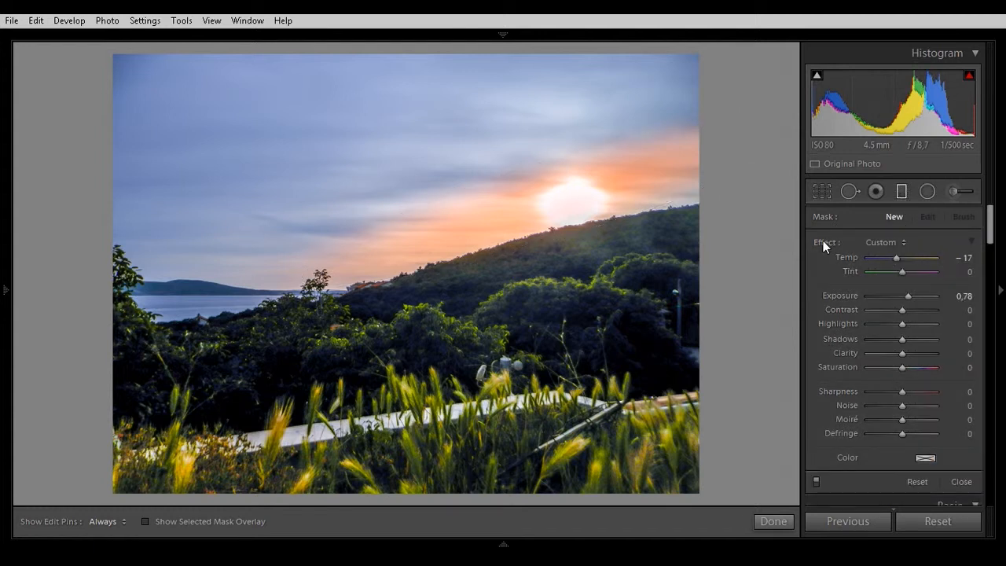
pyautogui.click(895, 242)
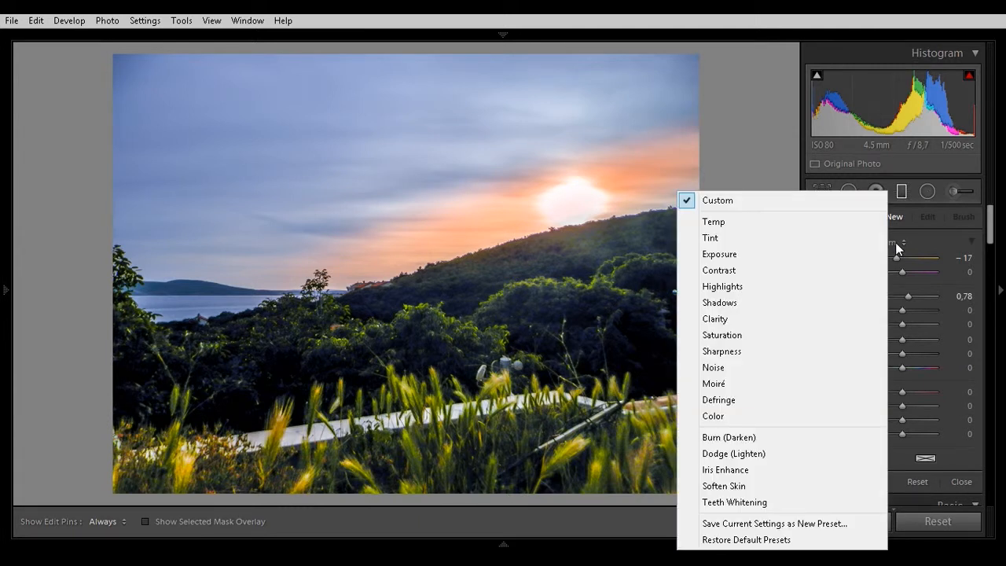
pyautogui.click(783, 254)
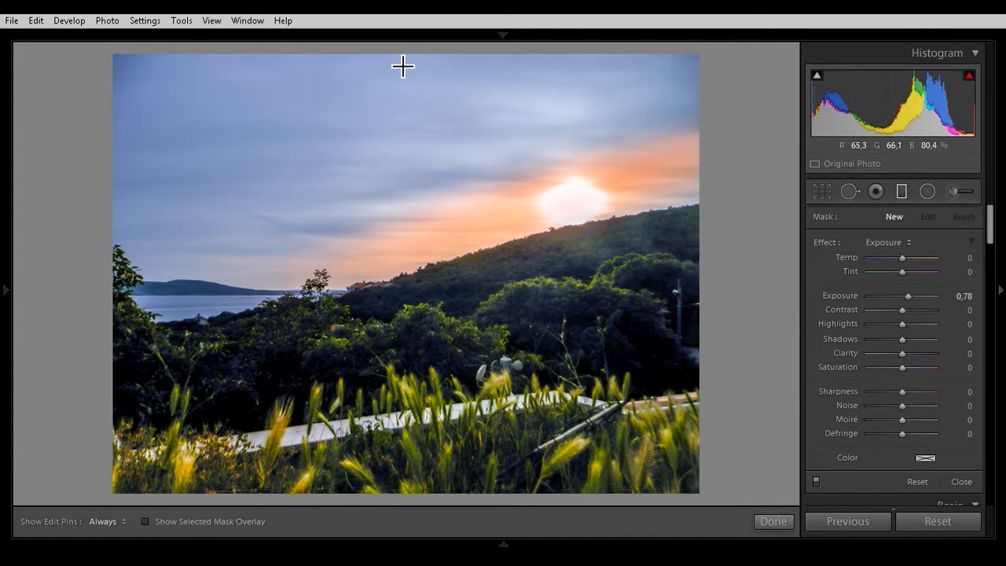
pyautogui.moveTo(395, 60); pyautogui.dragTo(442, 266)
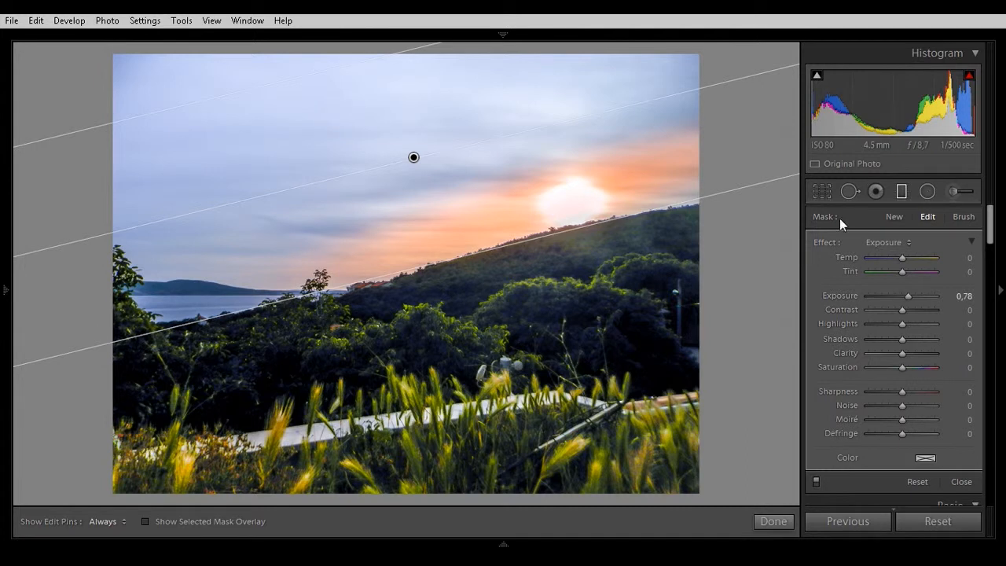
# Set the sky's graduated filter to Temp -23, Tint 47, Exposure 0 and Saturation -5.
pyautogui.moveTo(903, 258); pyautogui.dragTo(918, 273)
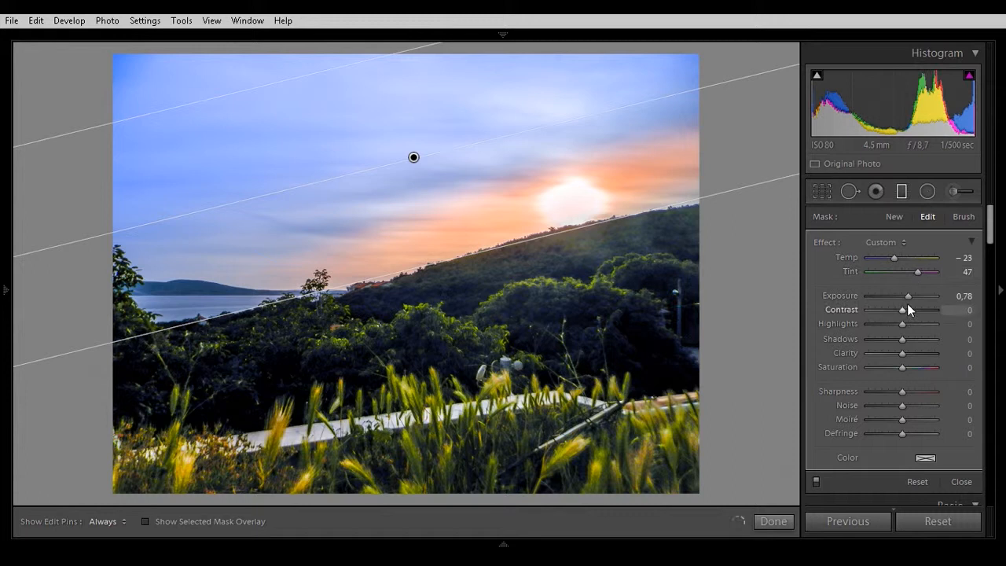
pyautogui.doubleClick(907, 296)
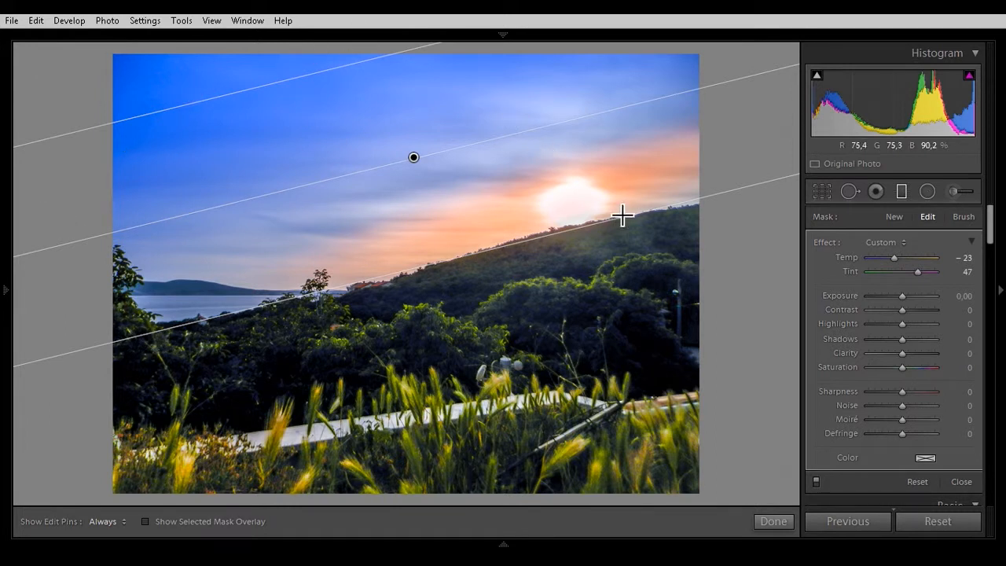
pyautogui.click(902, 367)
pyautogui.moveTo(901, 367); pyautogui.dragTo(900, 367)
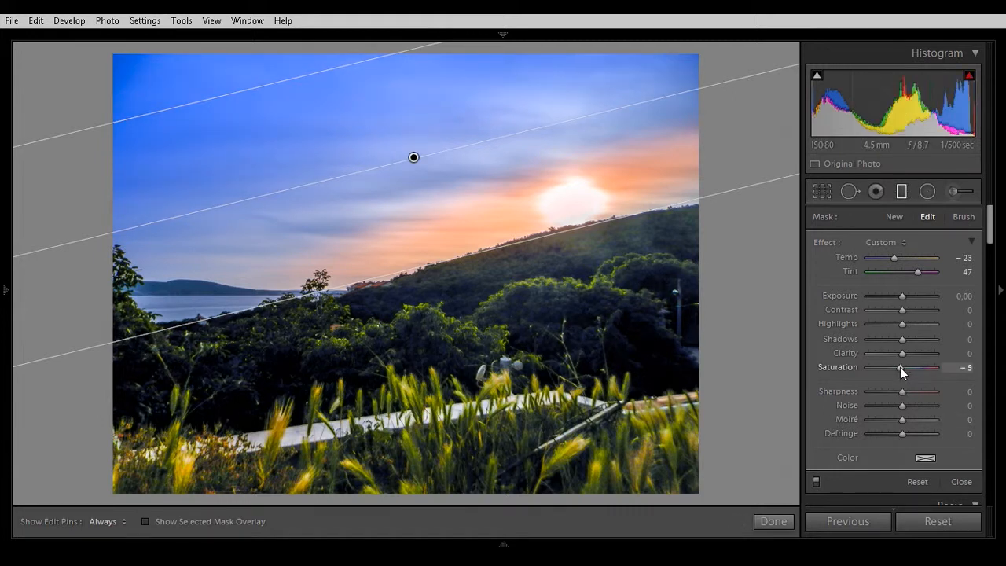
# Add a second graduated filter from the photo's bottom edge up to the ridge line, with Temp -34 and Tint -38.
pyautogui.click(892, 216)
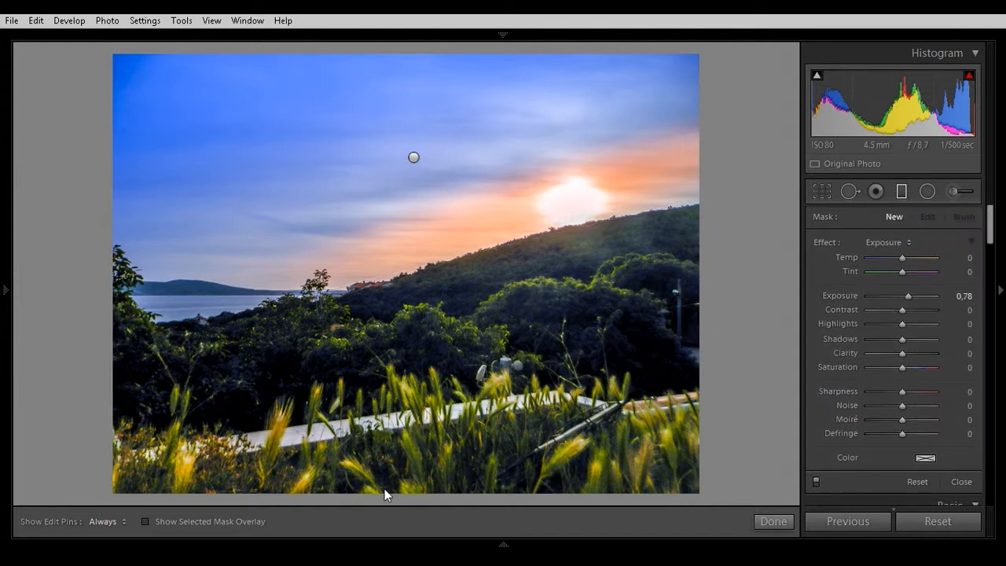
pyautogui.moveTo(389, 501); pyautogui.dragTo(330, 291)
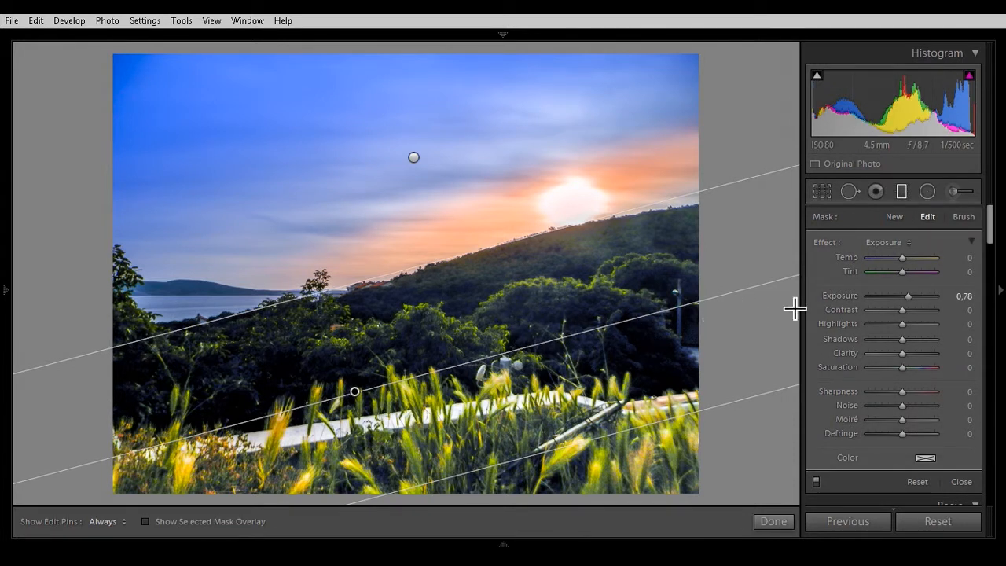
pyautogui.moveTo(901, 258); pyautogui.dragTo(890, 258)
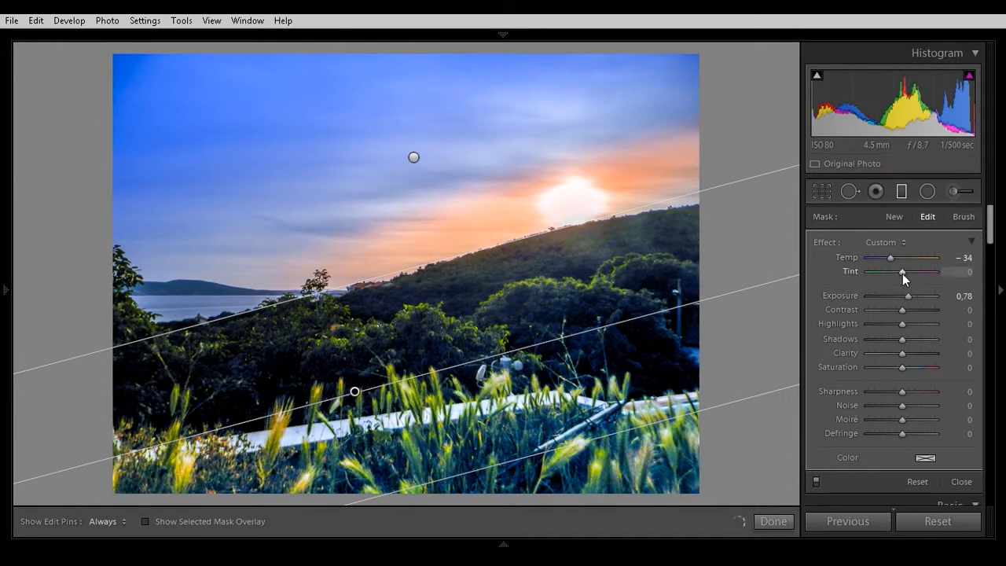
pyautogui.moveTo(902, 273); pyautogui.dragTo(889, 272)
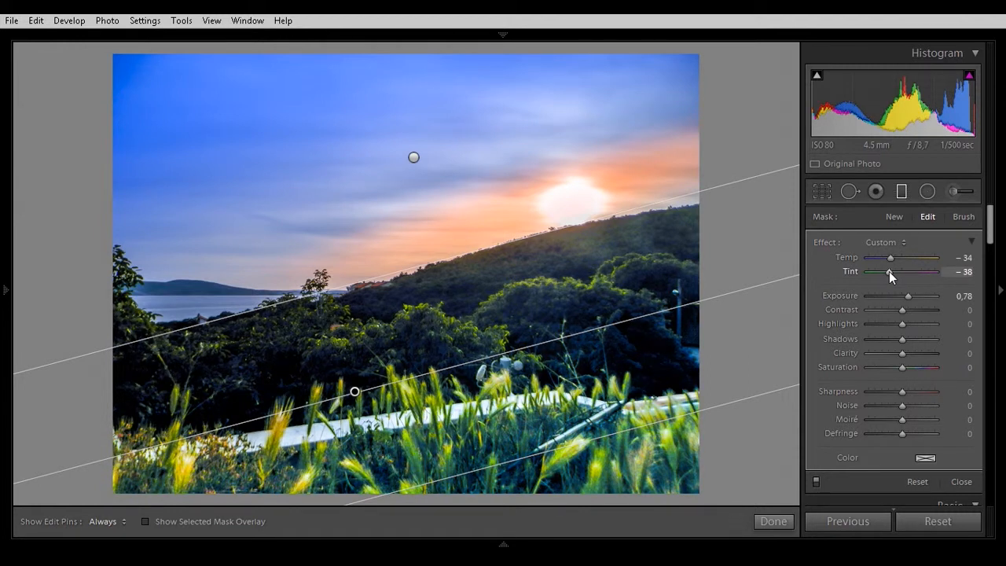
# Reset the foreground graduated filter's Exposure to 0, set its Saturation to 21 and close the filter.
pyautogui.doubleClick(902, 294)
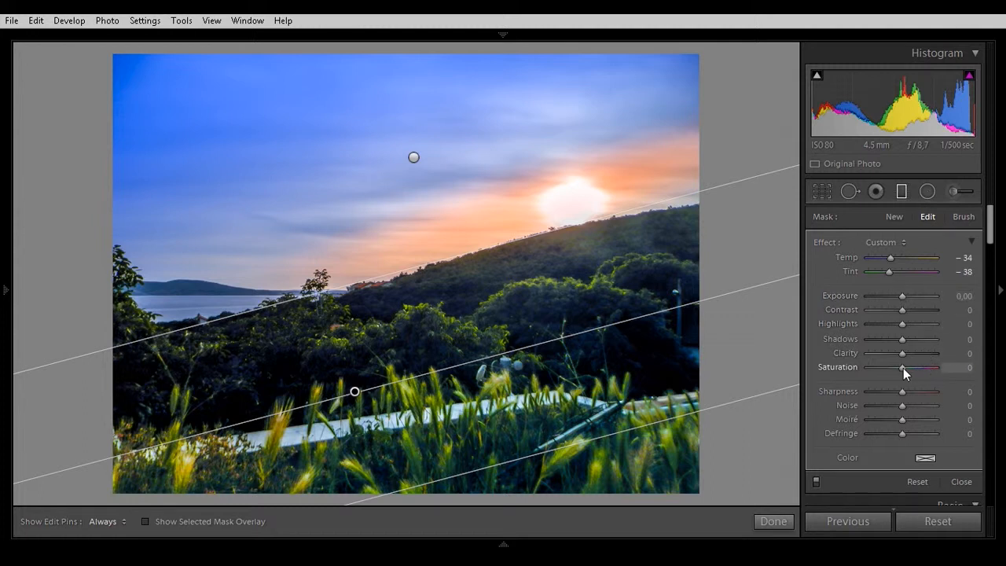
pyautogui.moveTo(904, 367); pyautogui.dragTo(910, 368)
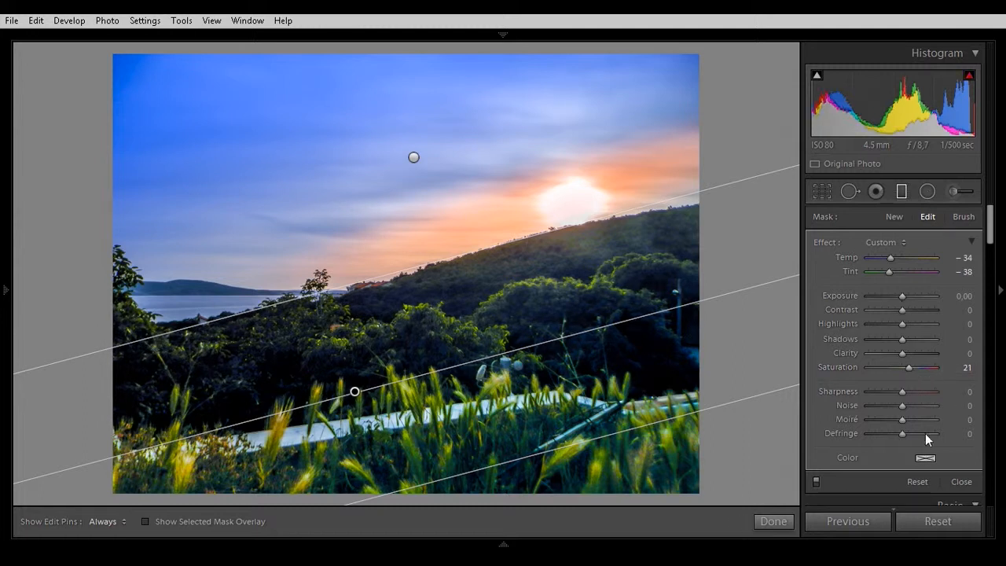
pyautogui.click(957, 481)
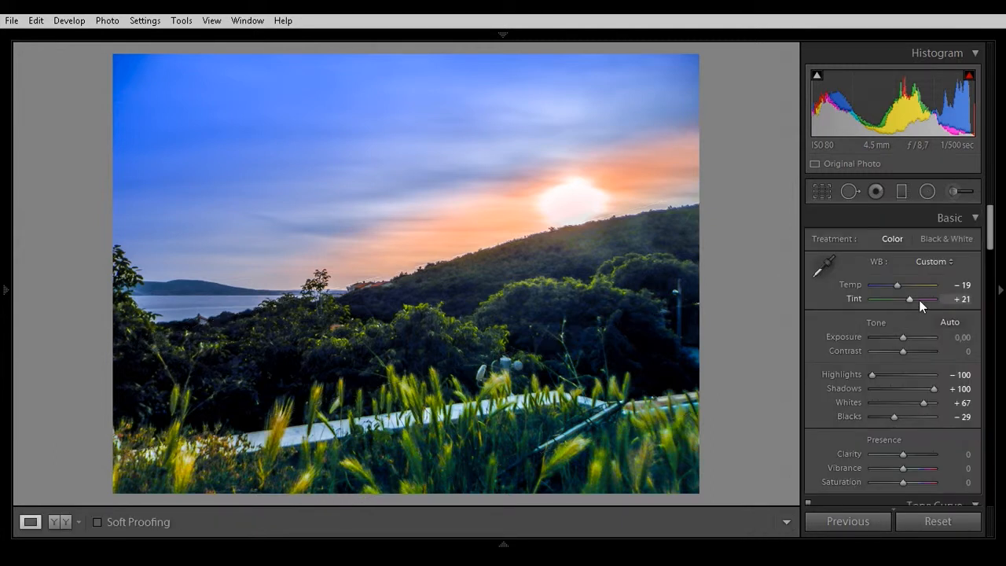
# Paint over the foreground grass with the Adjustment Brush at Exposure 0.78 and brush size 7.
pyautogui.click(954, 192)
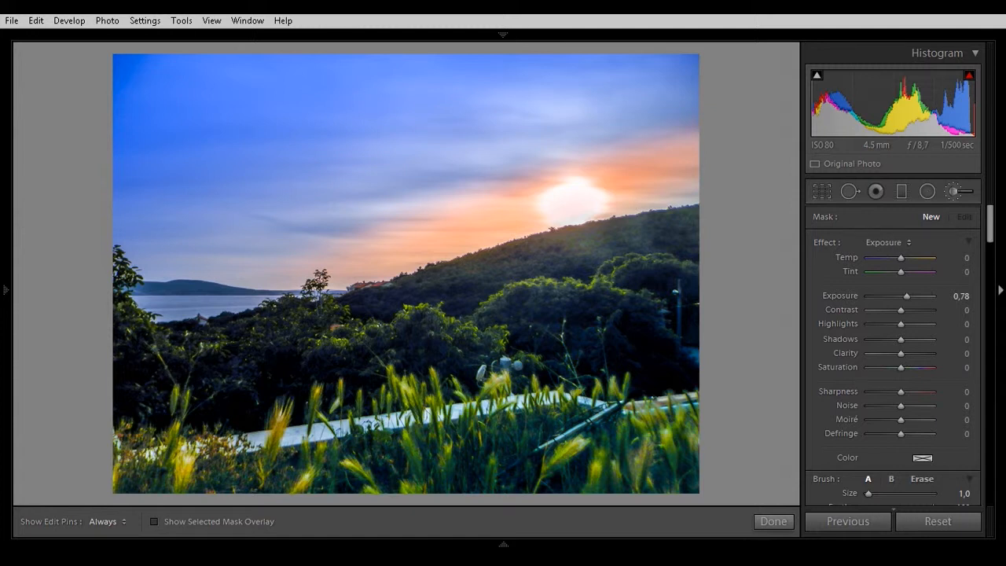
pyautogui.scroll(-2, 959, 408)
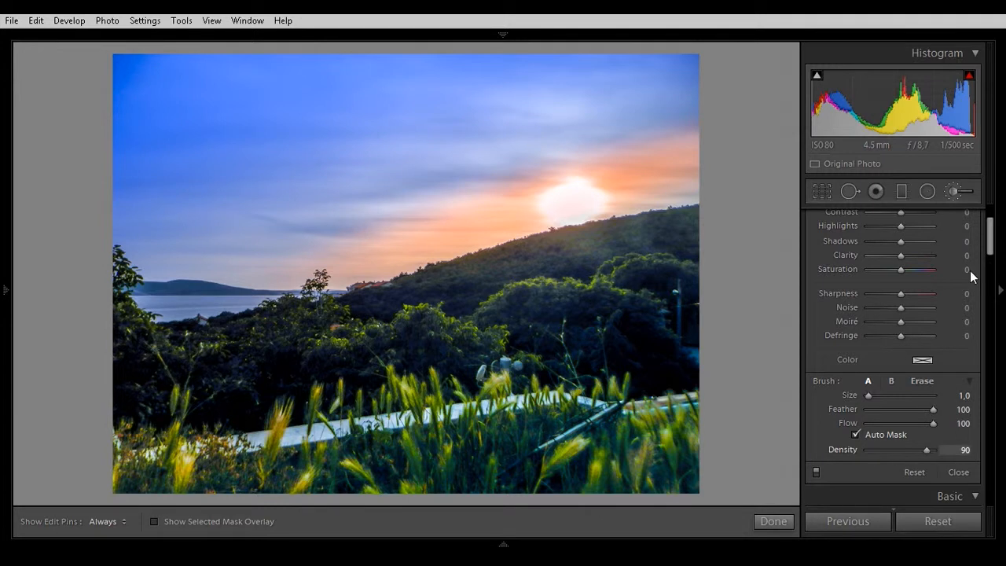
pyautogui.moveTo(992, 245); pyautogui.dragTo(991, 232)
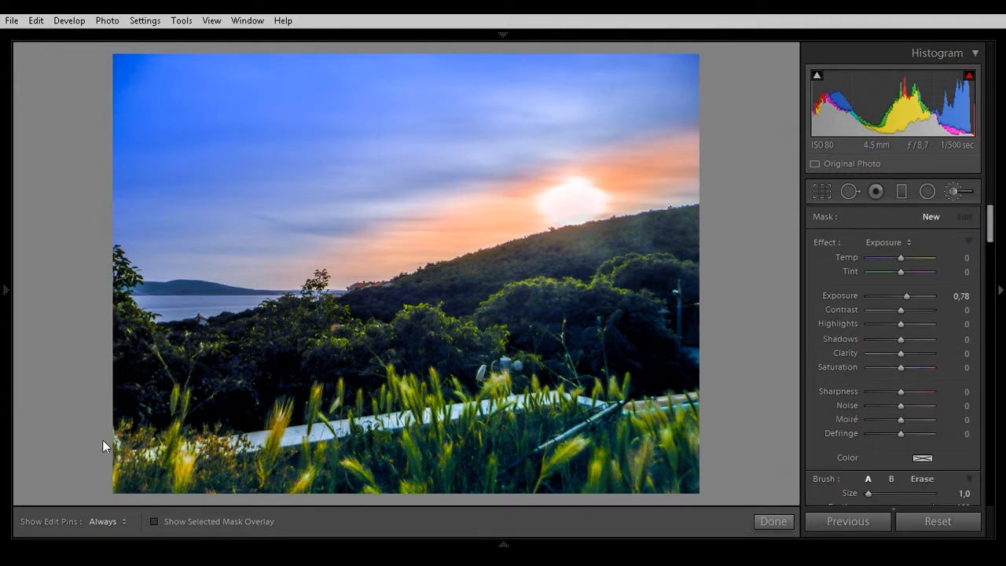
pyautogui.scroll(-1, 183, 402)
pyautogui.scroll(8, 181, 406)
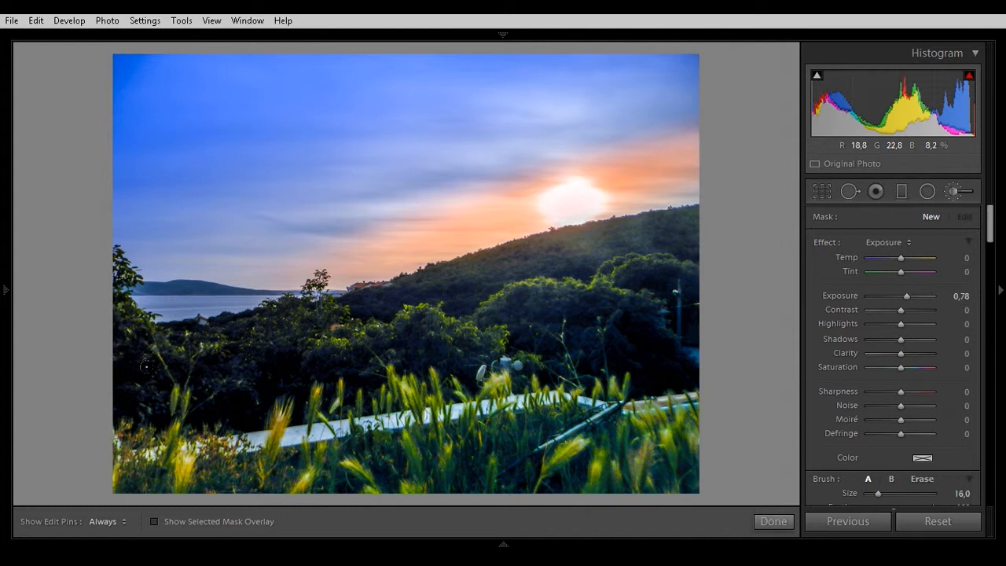
pyautogui.scroll(-3, 171, 367)
pyautogui.scroll(-1, 168, 396)
pyautogui.moveTo(171, 385)
pyautogui.mouseDown()
pyautogui.moveTo(163, 459)
pyautogui.moveTo(130, 464)
pyautogui.moveTo(236, 474)
pyautogui.moveTo(267, 465)
pyautogui.moveTo(407, 368)
pyautogui.moveTo(483, 378)
pyautogui.moveTo(501, 450)
pyautogui.moveTo(534, 432)
pyautogui.moveTo(544, 479)
pyautogui.moveTo(551, 405)
pyautogui.moveTo(586, 444)
pyautogui.moveTo(605, 389)
pyautogui.moveTo(671, 416)
pyautogui.moveTo(661, 444)
pyautogui.moveTo(692, 440)
pyautogui.mouseUp()
pyautogui.press('h')
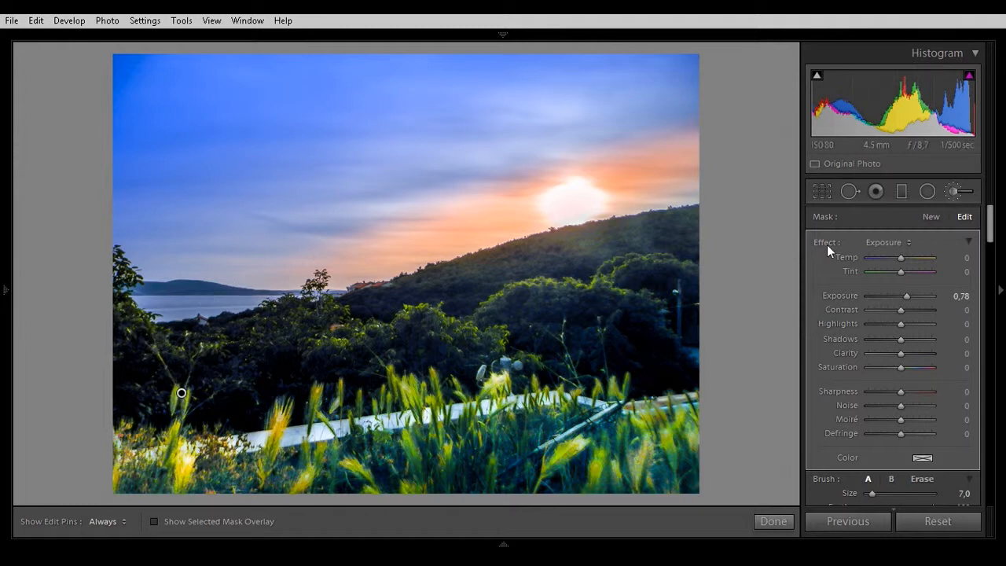
# Start a new brush adjustment with Temp -20 and Exposure 0.
pyautogui.click(929, 216)
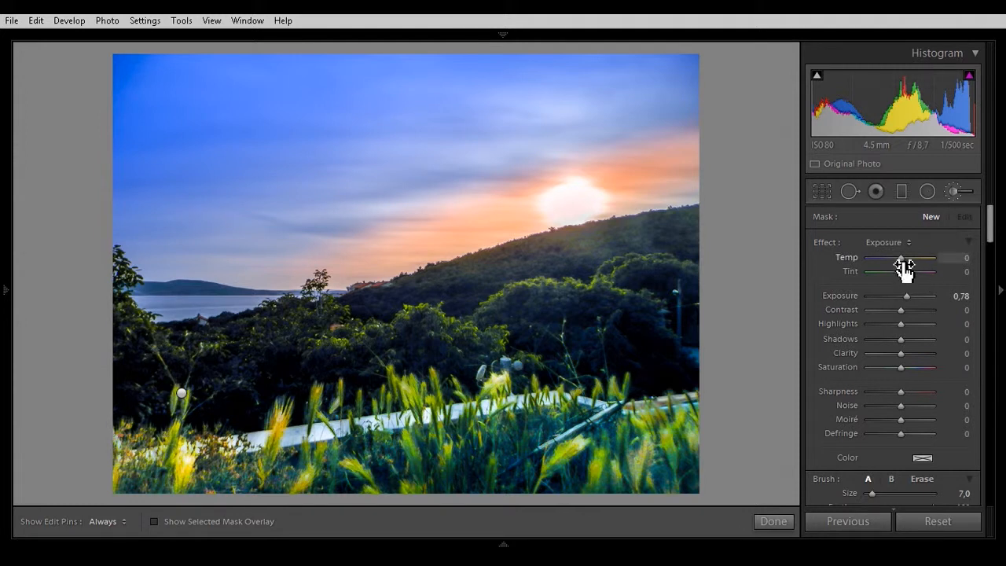
pyautogui.moveTo(901, 258); pyautogui.dragTo(894, 259)
pyautogui.moveTo(905, 297); pyautogui.dragTo(899, 298)
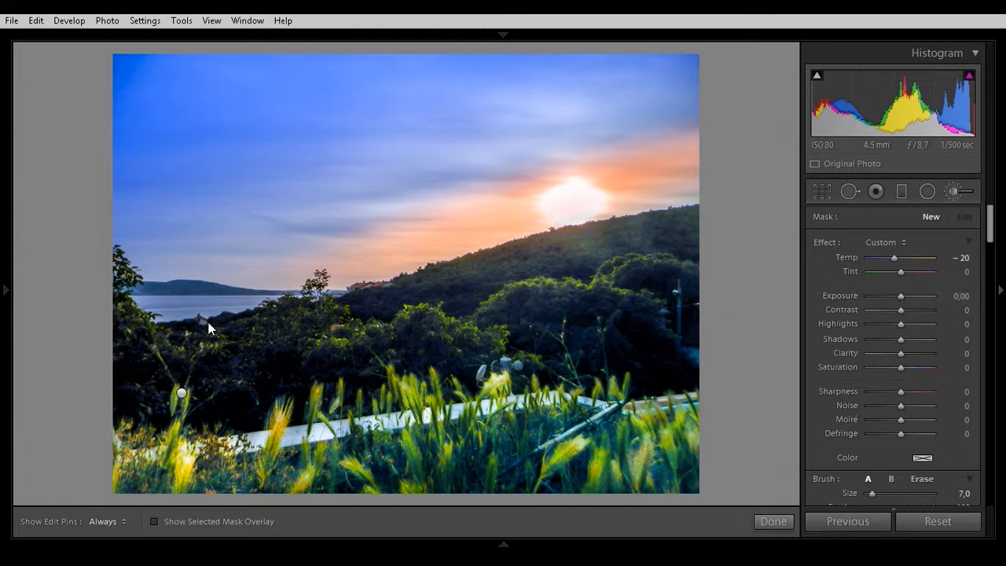
# Paint the cool adjustment over the strip of sea below the distant hills, reducing the brush size to 1.
pyautogui.scroll(-3, 153, 298)
pyautogui.moveTo(163, 306)
pyautogui.mouseDown()
pyautogui.moveTo(145, 301)
pyautogui.moveTo(253, 297)
pyautogui.moveTo(186, 313)
pyautogui.moveTo(151, 311)
pyautogui.moveTo(140, 299)
pyautogui.mouseUp()
pyautogui.moveTo(142, 299); pyautogui.dragTo(262, 300)
pyautogui.scroll(-3, 262, 300)
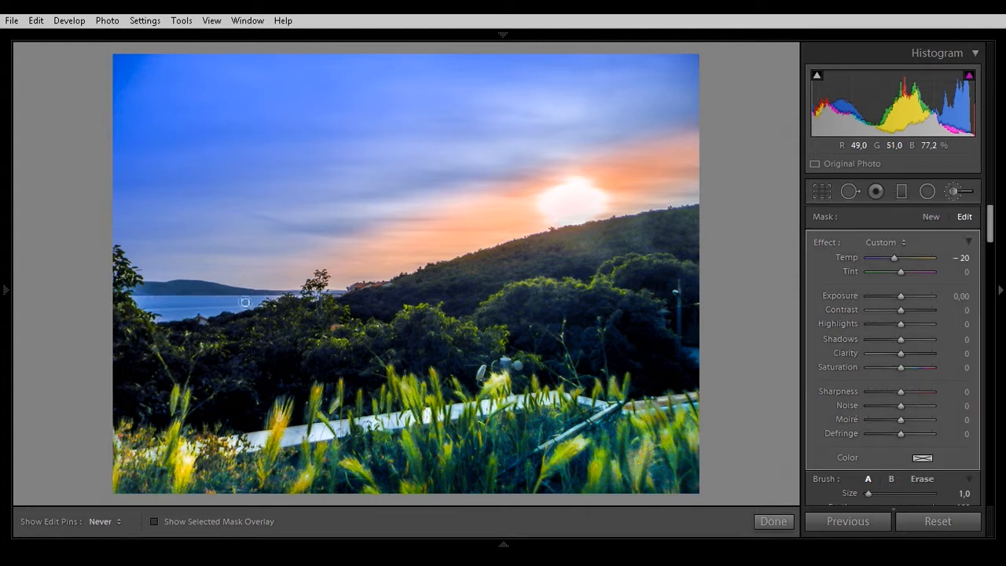
# Toggle the edit pins off and on to inspect the painted sea.
pyautogui.press('h')
pyautogui.press('h')
pyautogui.press('h')
pyautogui.press('h')
pyautogui.press('h')
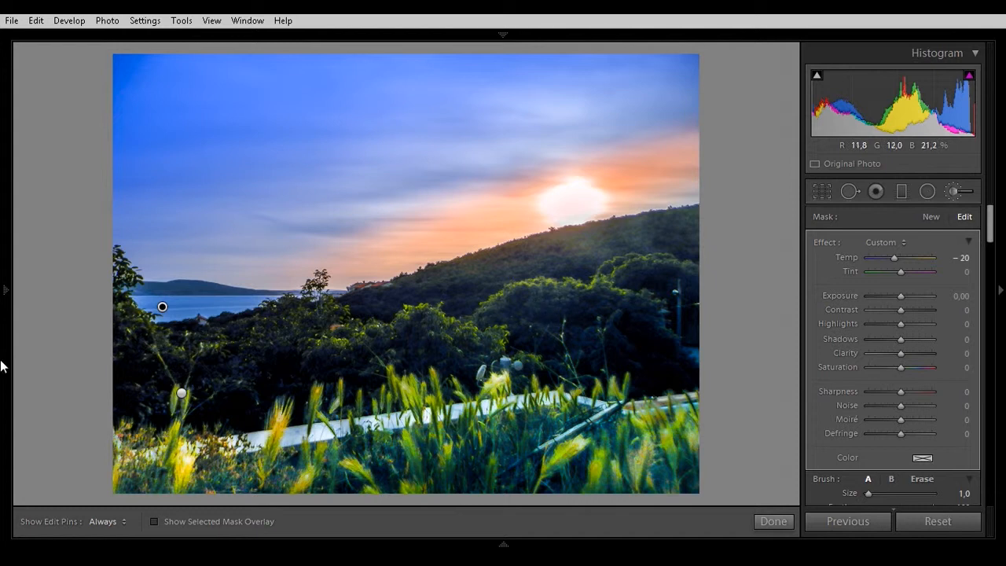
# Close the Adjustment Brush and compare the photo before and after side by side, then return to the single view.
pyautogui.moveTo(222, 547)
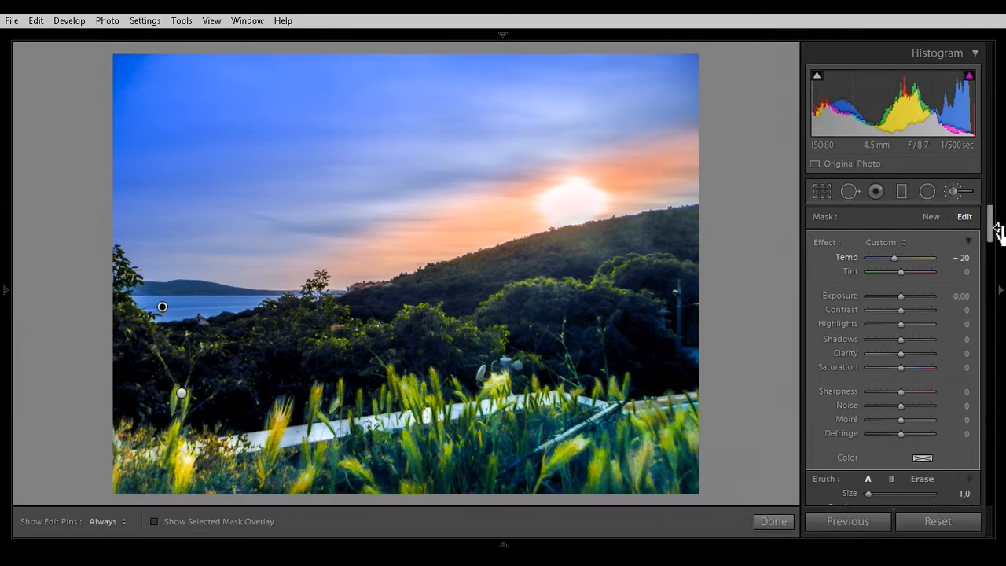
pyautogui.scroll(-3, 990, 228)
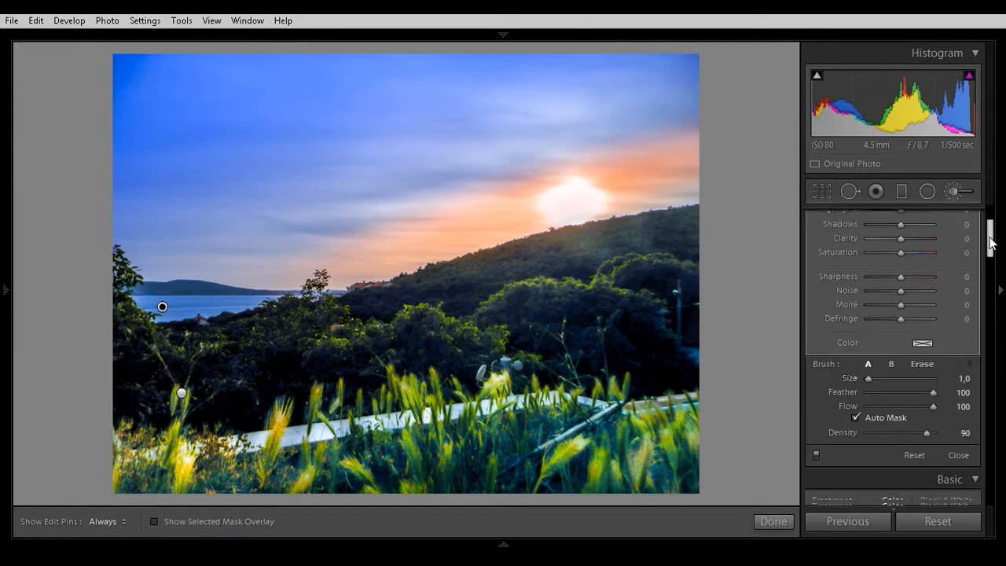
pyautogui.click(953, 444)
pyautogui.click(53, 522)
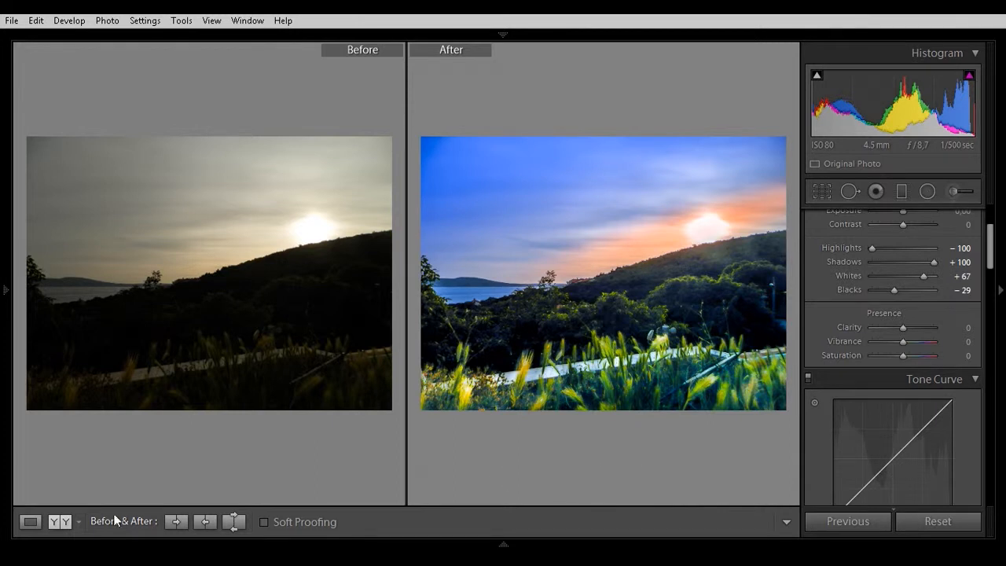
pyautogui.click(31, 522)
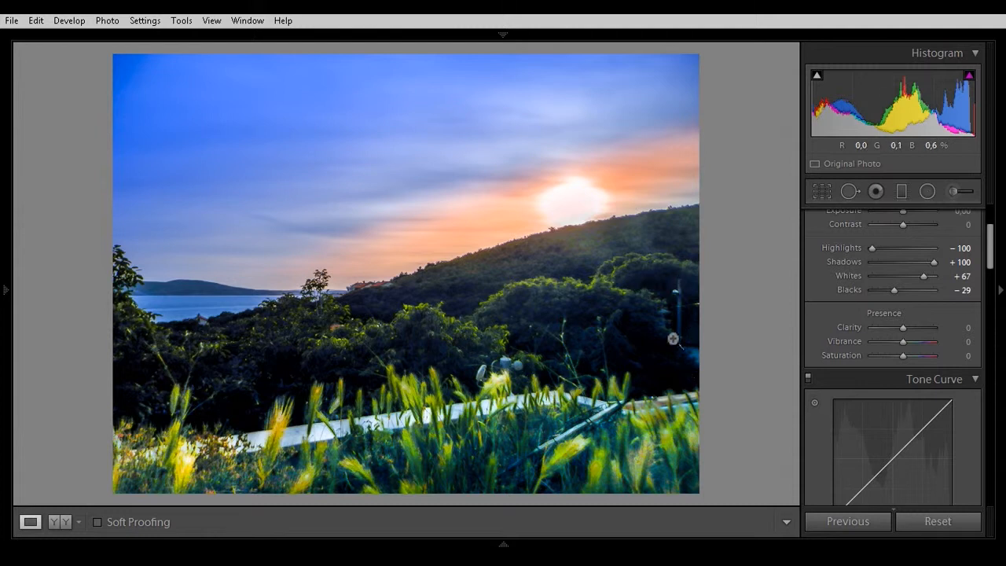
# Clone dark foliage from the bushes beside it over the pale flower heads above the grass, using Spot Removal.
pyautogui.click(848, 193)
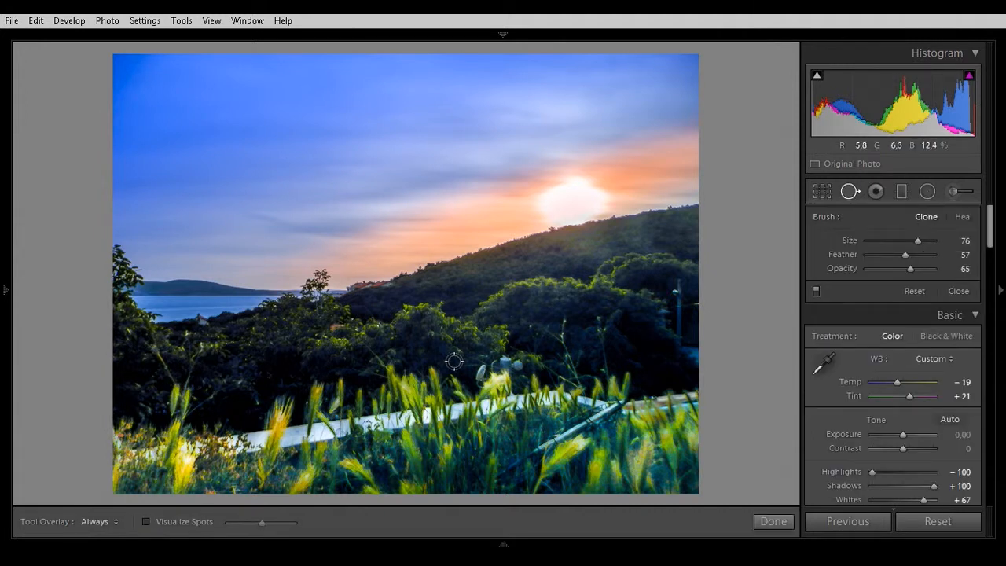
pyautogui.moveTo(508, 360)
pyautogui.mouseDown()
pyautogui.moveTo(533, 371)
pyautogui.moveTo(477, 385)
pyautogui.mouseUp()
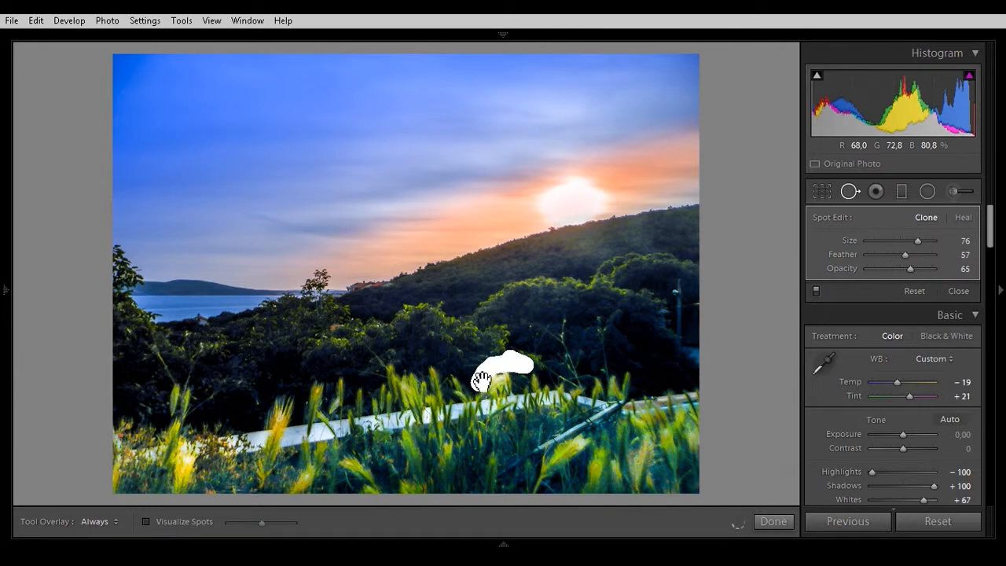
pyautogui.moveTo(505, 329); pyautogui.dragTo(420, 344)
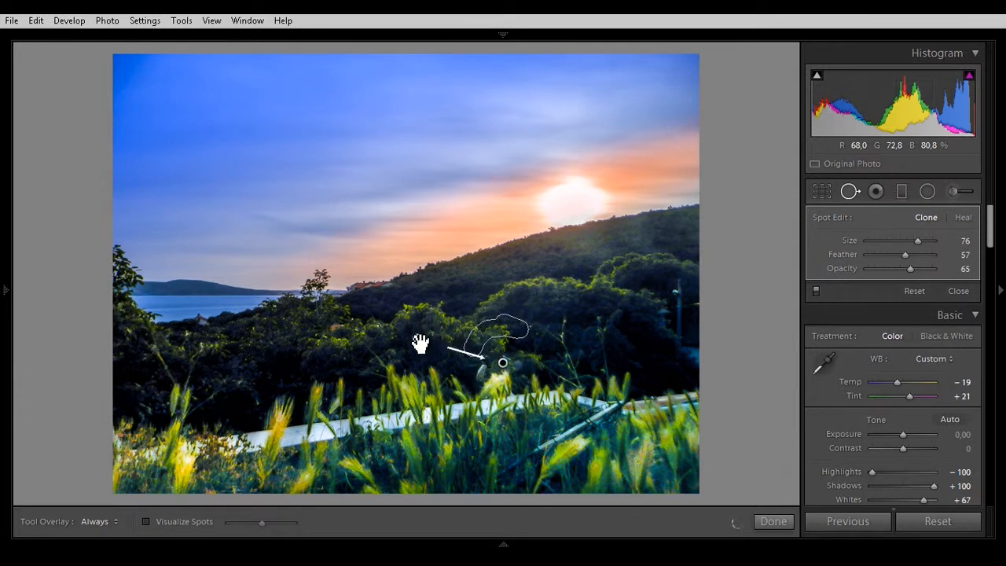
pyautogui.moveTo(420, 341); pyautogui.dragTo(422, 338)
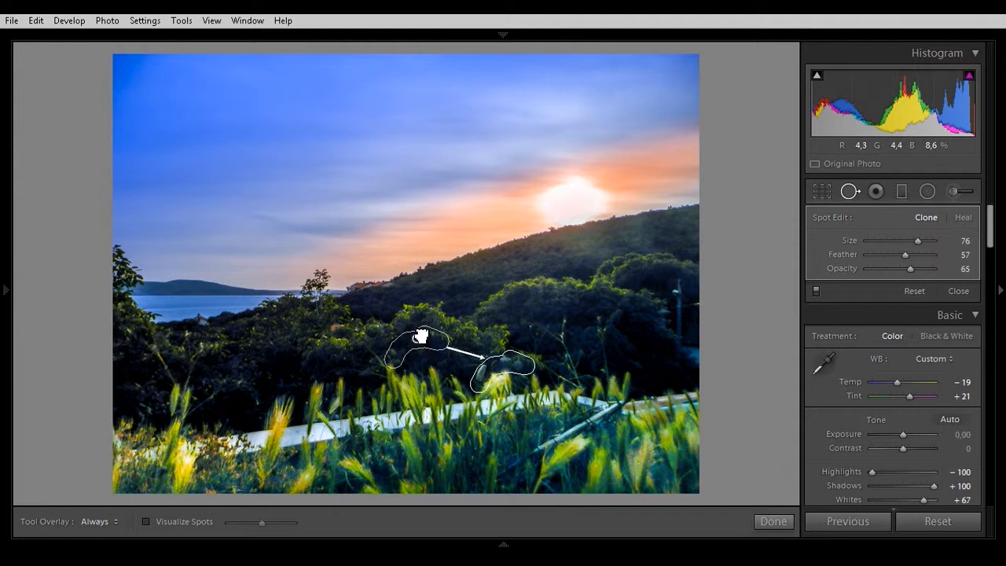
pyautogui.moveTo(421, 334); pyautogui.dragTo(422, 326)
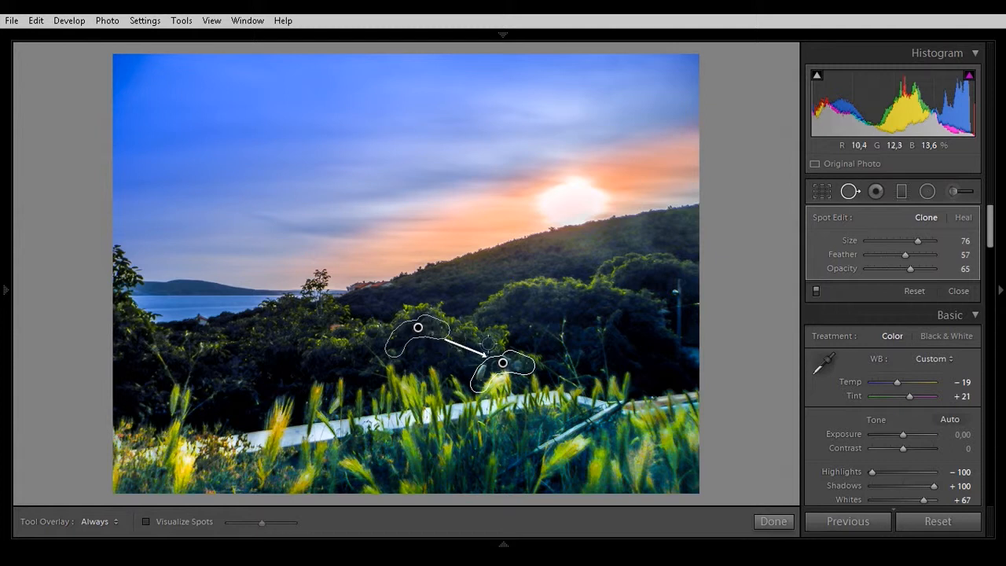
pyautogui.press('Return')
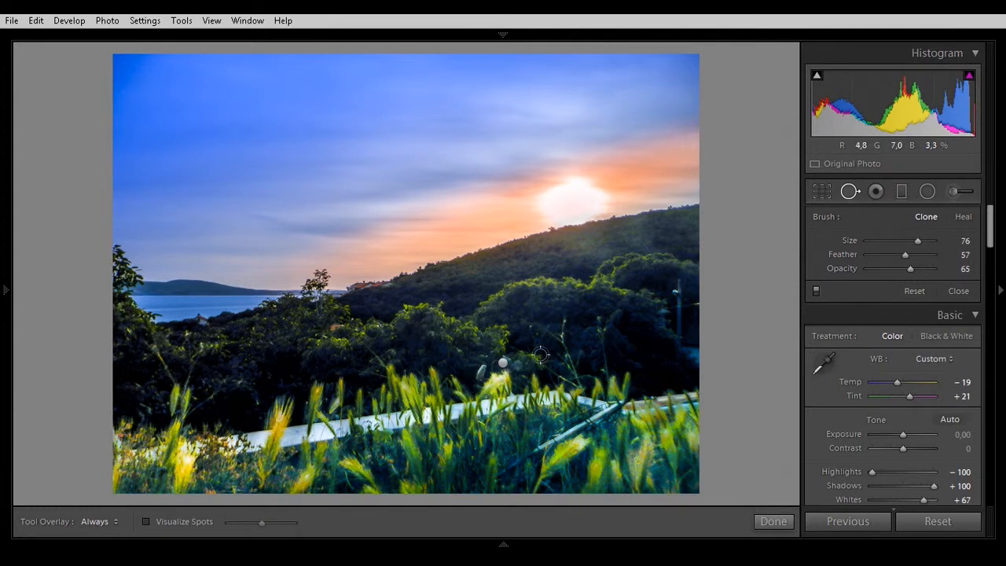
# Clone dark foliage over the remaining pale flower heads and light patch just above the central grass tips.
pyautogui.moveTo(540, 358); pyautogui.dragTo(474, 378)
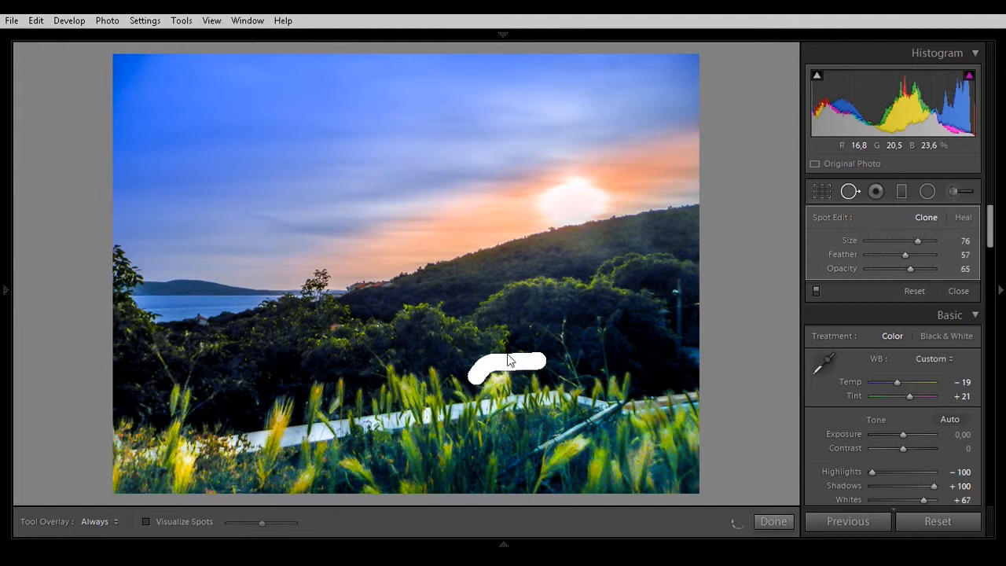
pyautogui.click(571, 326)
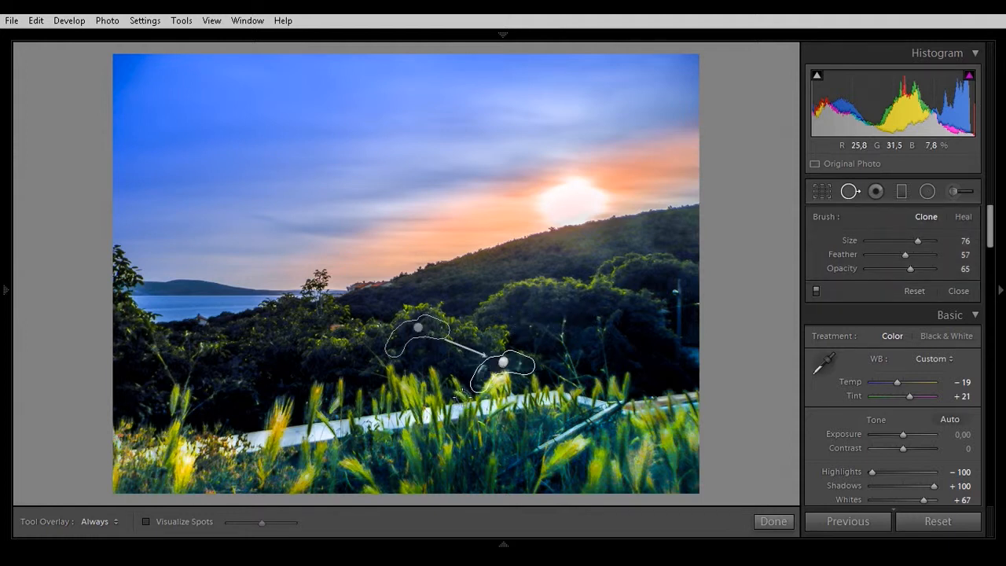
pyautogui.moveTo(466, 365); pyautogui.dragTo(487, 383)
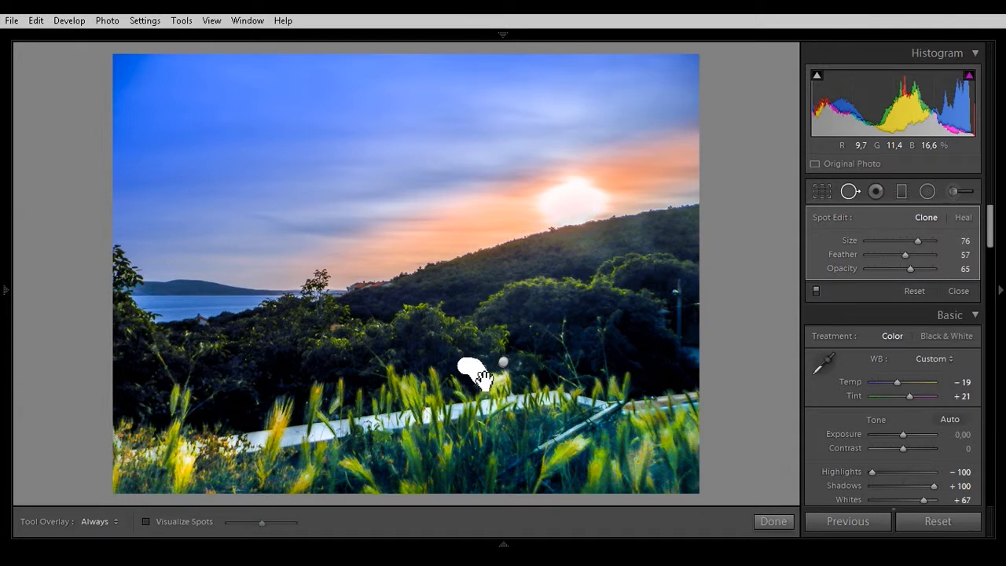
pyautogui.press('Return')
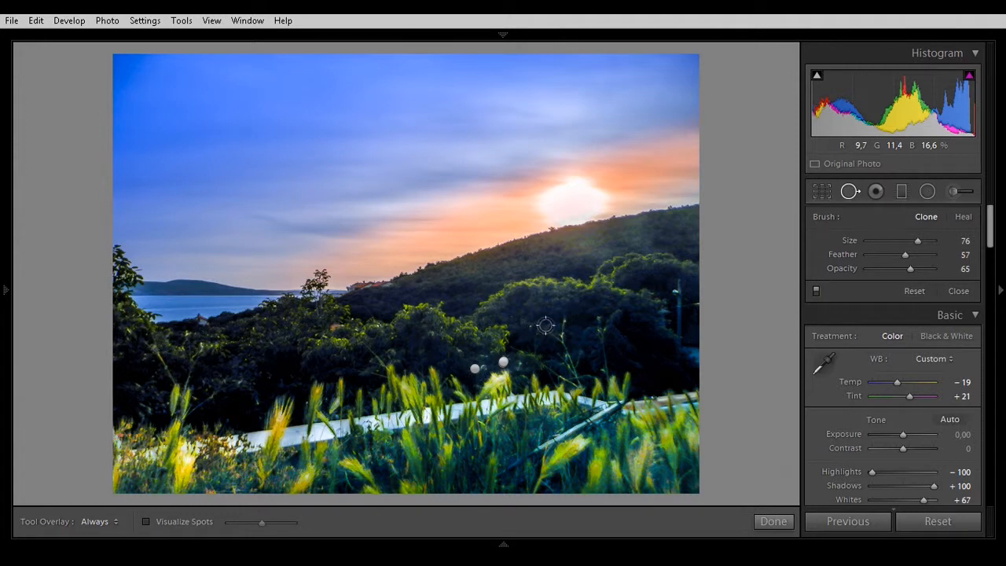
# Clone neighbouring dark foliage over the lamp post and bright spots among the bushes near the photo's right edge.
pyautogui.moveTo(676, 290)
pyautogui.mouseDown()
pyautogui.moveTo(678, 279)
pyautogui.moveTo(681, 356)
pyautogui.mouseUp()
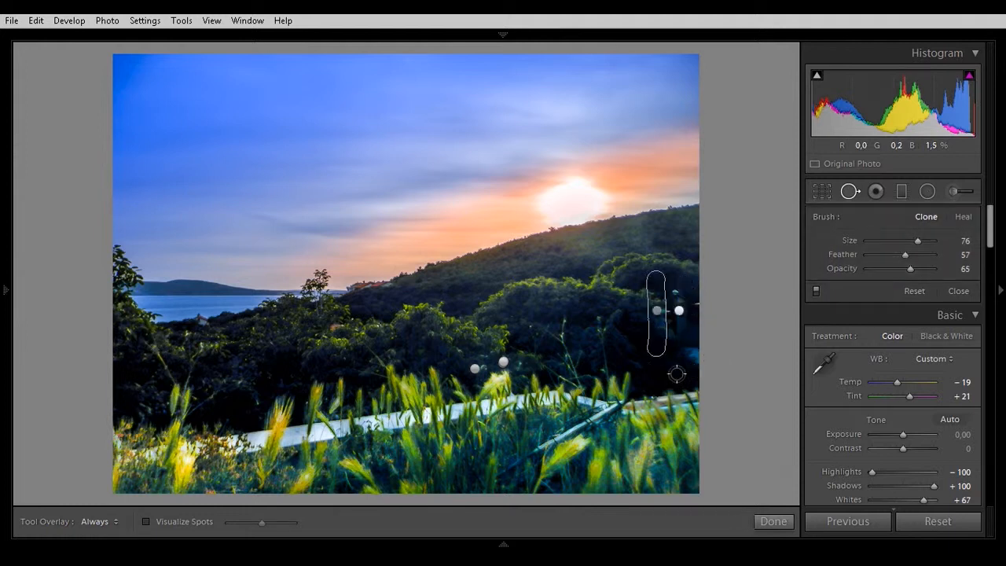
pyautogui.moveTo(678, 361)
pyautogui.mouseDown()
pyautogui.moveTo(689, 332)
pyautogui.moveTo(650, 365)
pyautogui.moveTo(680, 346)
pyautogui.moveTo(681, 291)
pyautogui.moveTo(692, 281)
pyautogui.moveTo(676, 305)
pyautogui.moveTo(687, 327)
pyautogui.mouseUp()
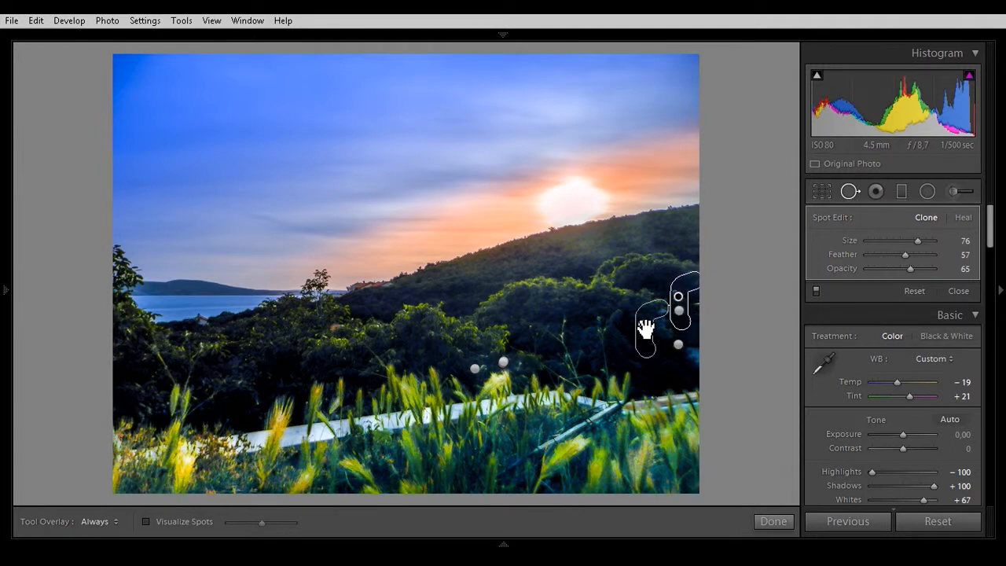
pyautogui.press('Escape')
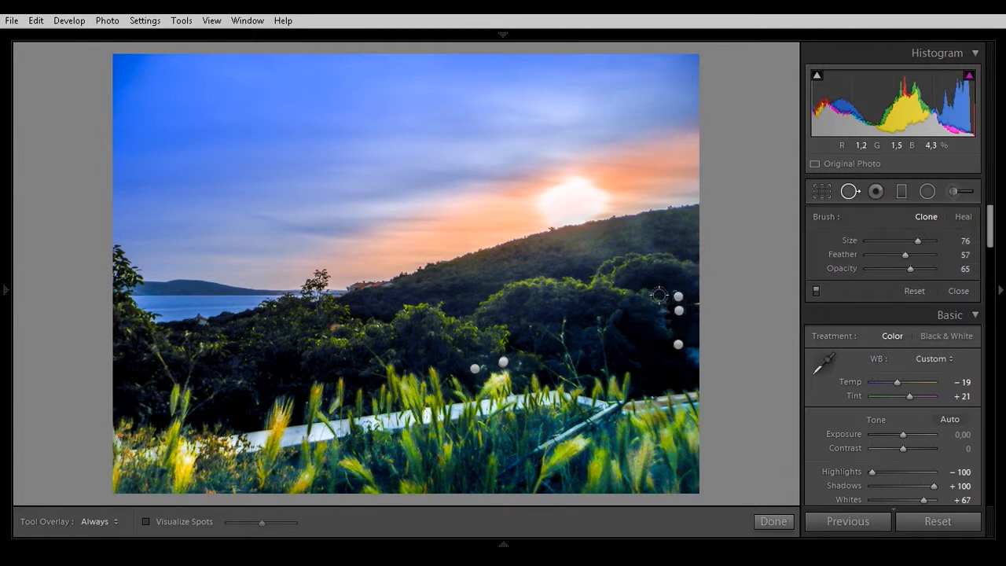
pyautogui.moveTo(666, 290); pyautogui.dragTo(685, 304)
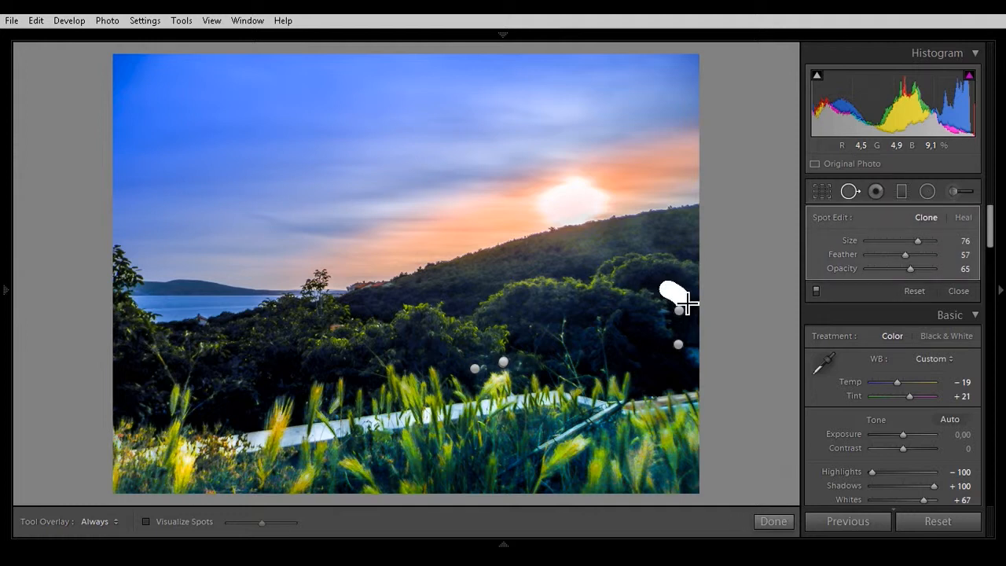
pyautogui.press('Escape')
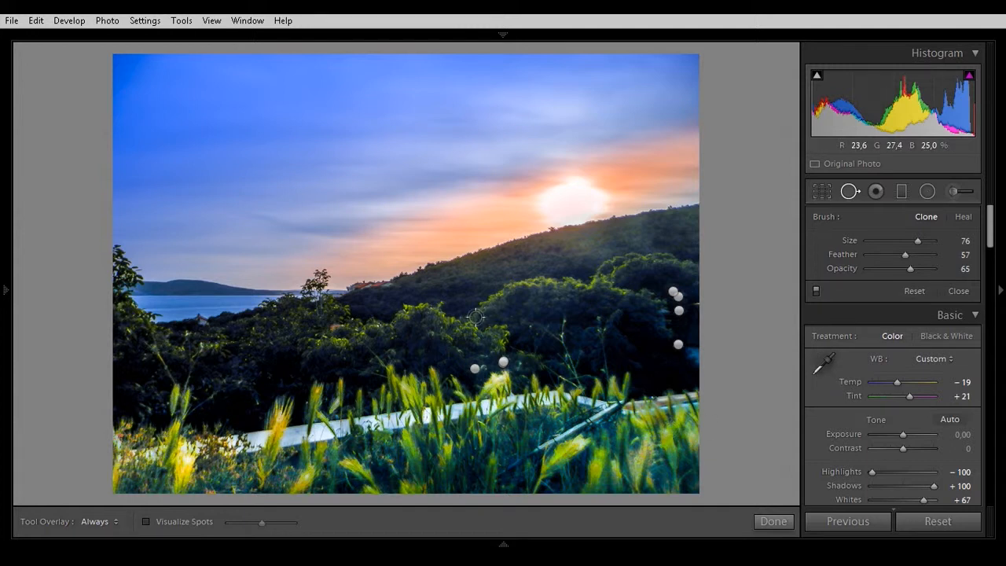
# Clone over the leftover pale spot above the central grass, sourcing from the bushes to its left, and close Spot Removal.
pyautogui.moveTo(489, 353); pyautogui.dragTo(486, 370)
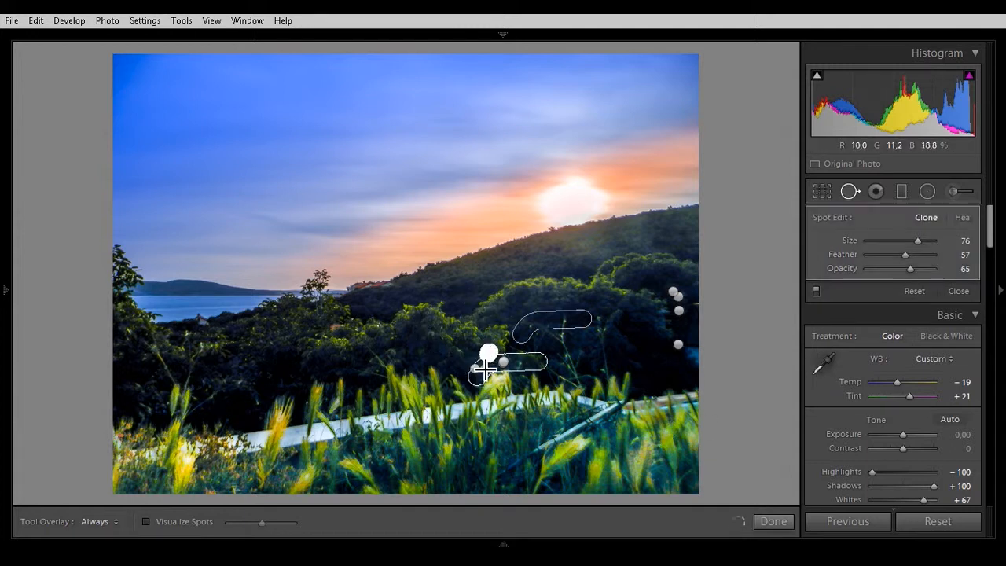
pyautogui.keyDown('shift'); pyautogui.click(479, 378); pyautogui.keyUp('shift')
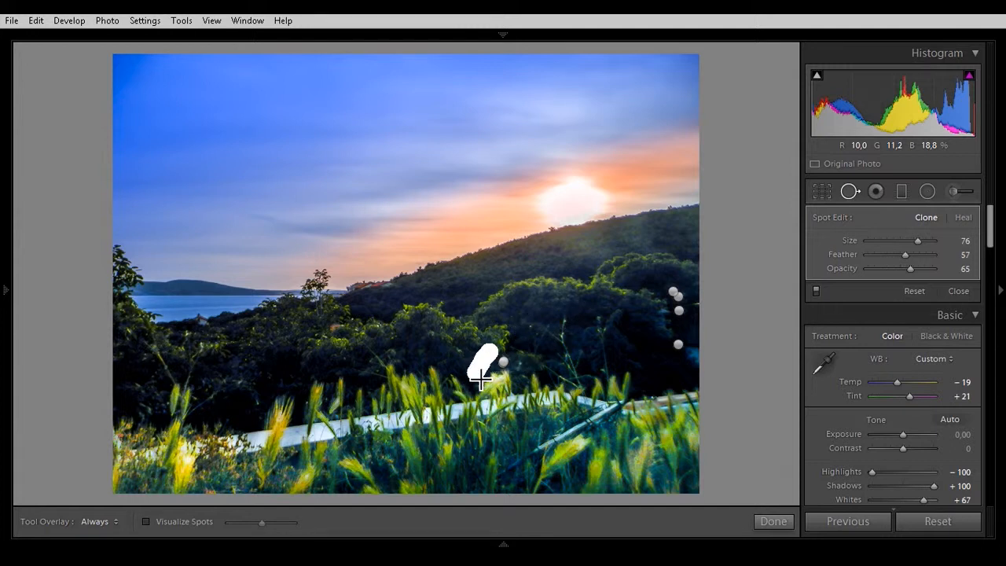
pyautogui.moveTo(418, 327)
pyautogui.mouseDown()
pyautogui.moveTo(398, 296)
pyautogui.moveTo(427, 348)
pyautogui.mouseUp()
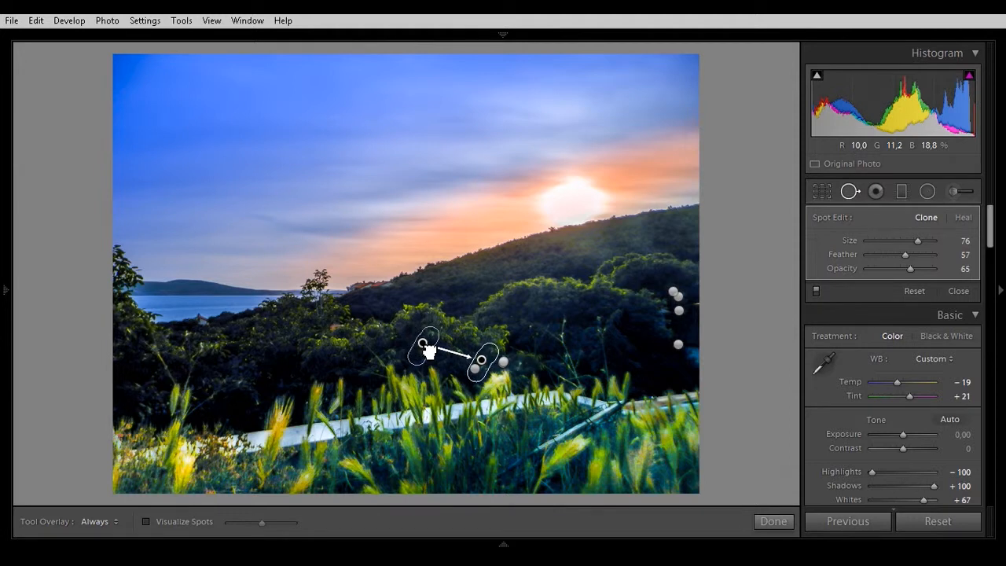
pyautogui.press('Return')
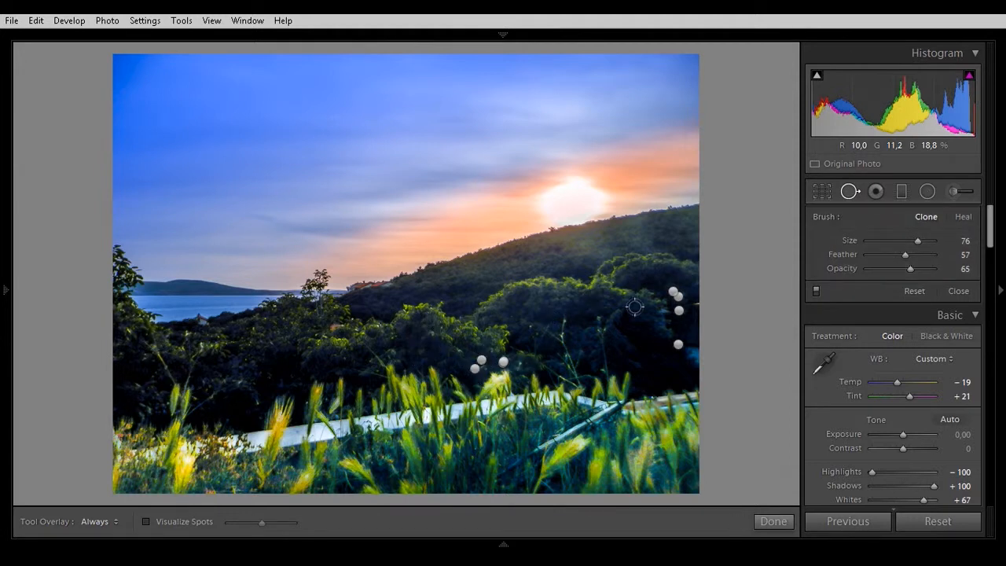
pyautogui.click(959, 290)
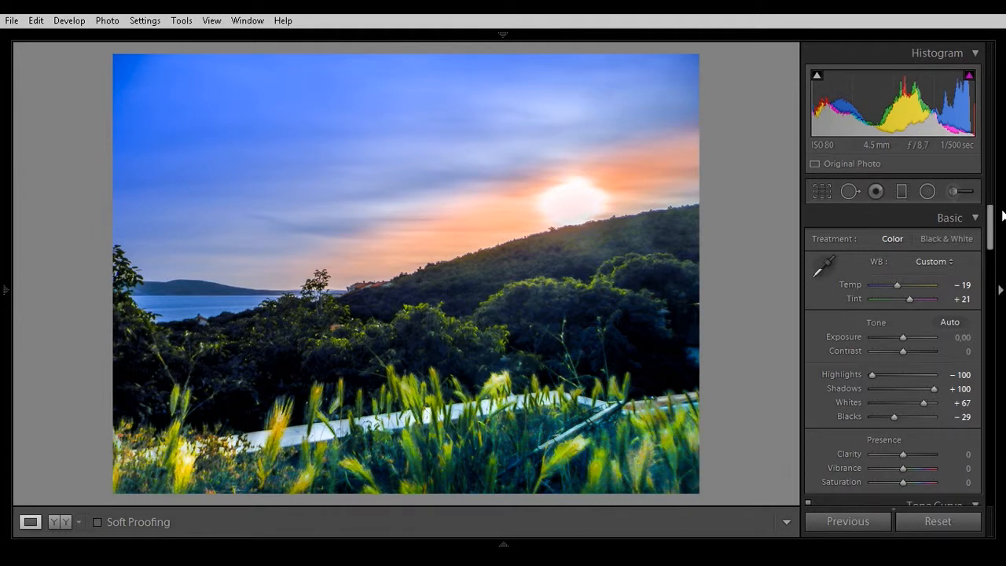
# Set Clarity to +10, Vibrance to +10 and Saturation to +19 for the whole photo.
pyautogui.scroll(-3, 989, 235)
pyautogui.scroll(3, 990, 222)
pyautogui.scroll(-3, 965, 297)
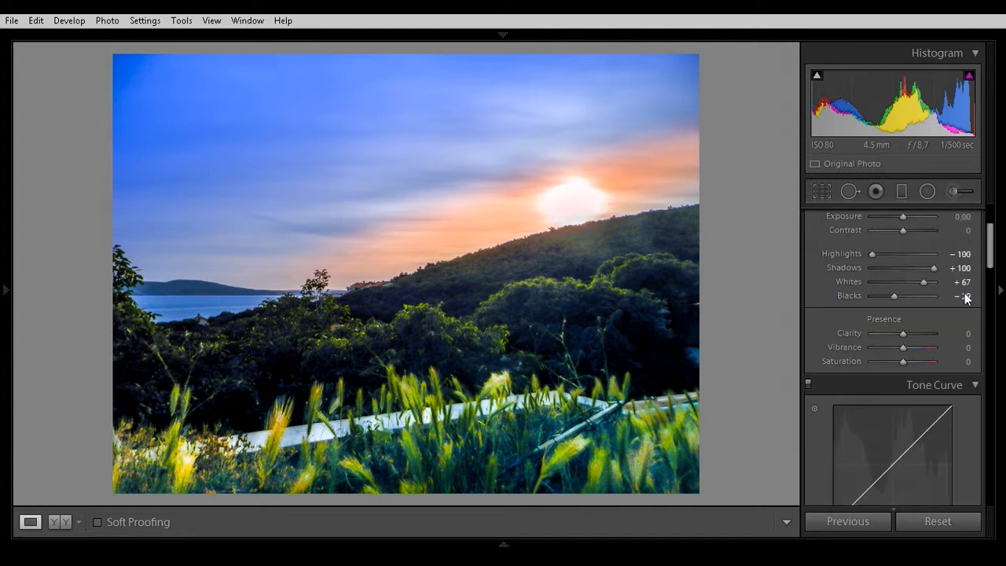
pyautogui.click(908, 334)
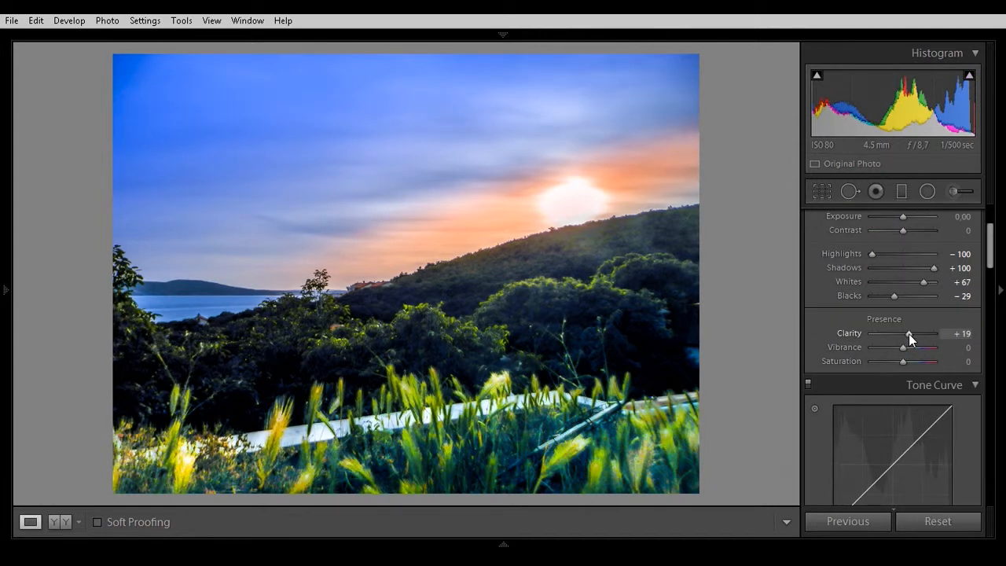
pyautogui.moveTo(909, 333); pyautogui.dragTo(907, 360)
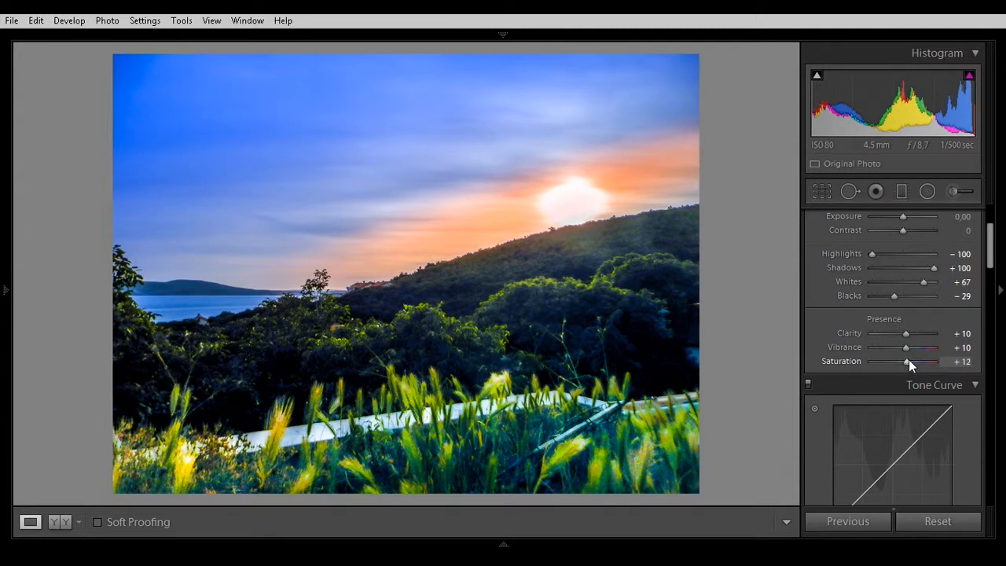
pyautogui.moveTo(908, 363); pyautogui.dragTo(909, 364)
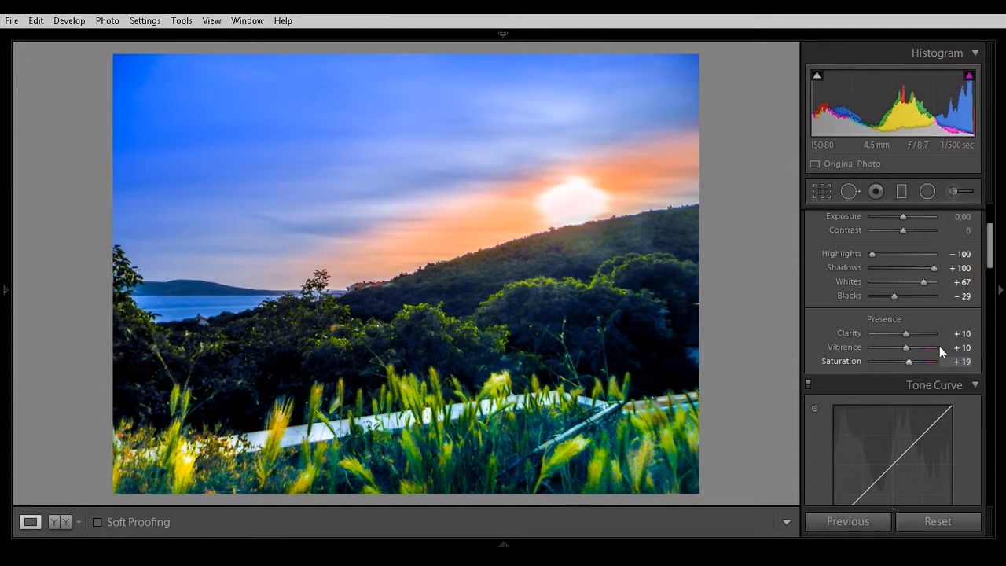
# Set the post-crop vignetting Amount to -26 and compare the photo before and after side by side.
pyautogui.moveTo(993, 250); pyautogui.dragTo(992, 449)
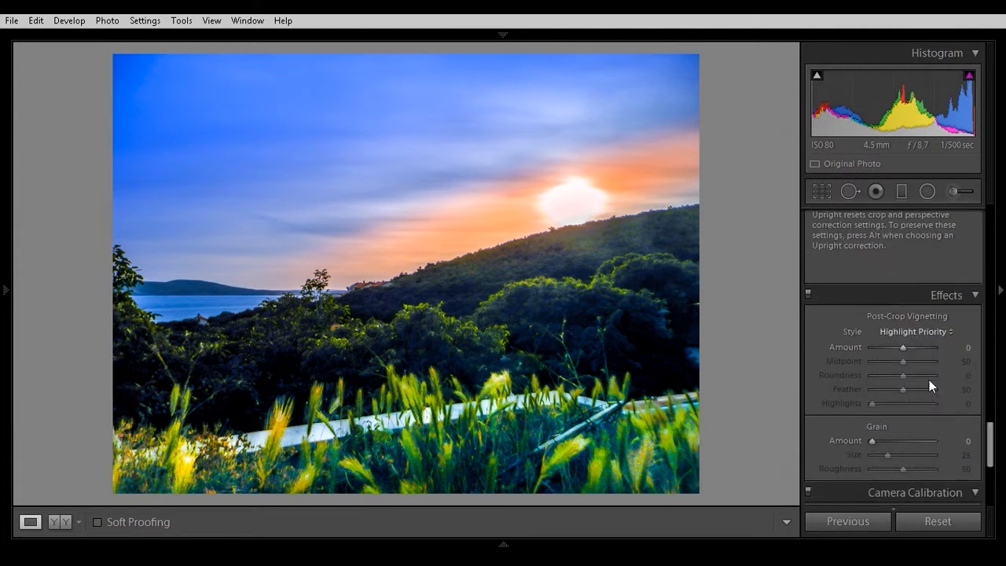
pyautogui.moveTo(902, 348); pyautogui.dragTo(893, 348)
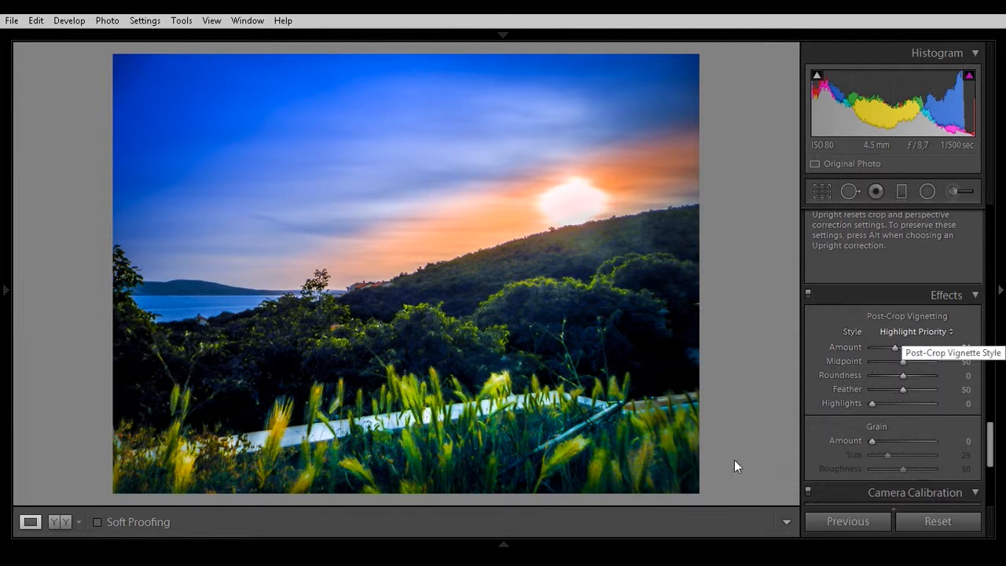
pyautogui.click(57, 523)
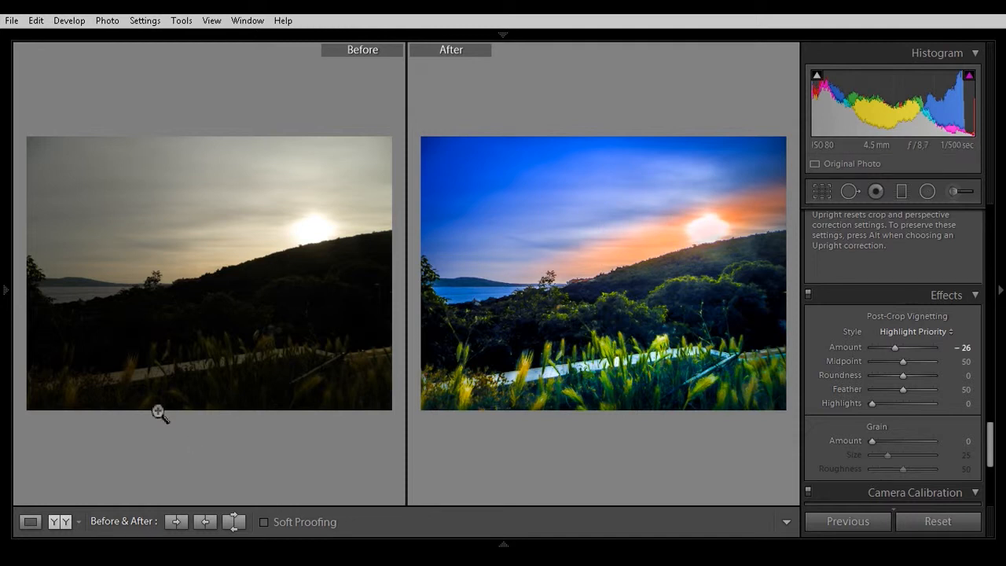
pyautogui.click(60, 521)
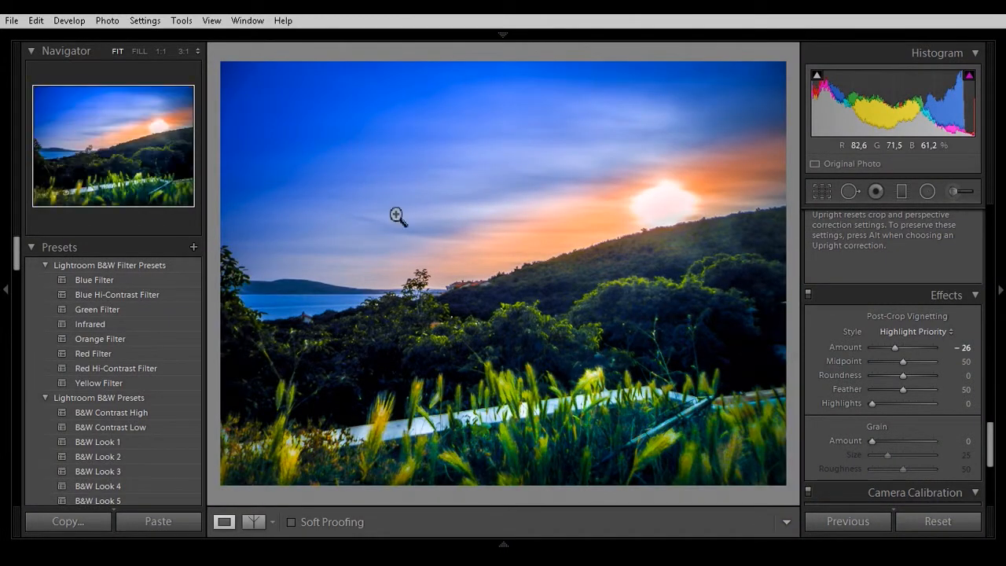
# Save the current develop settings as a new preset named "Tutorial 2 LBP" in the User Presets folder.
pyautogui.click(193, 247)
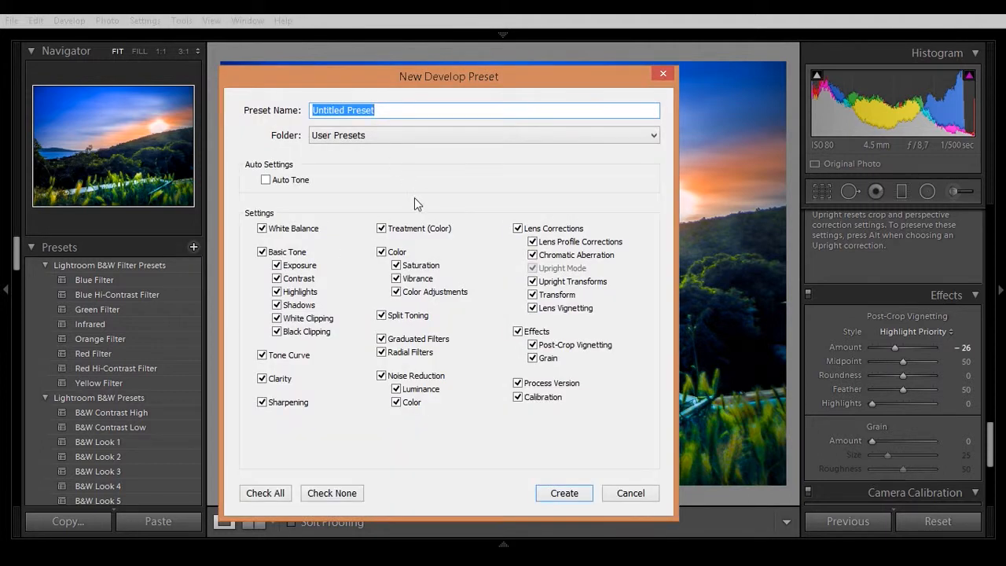
pyautogui.write('Tu')
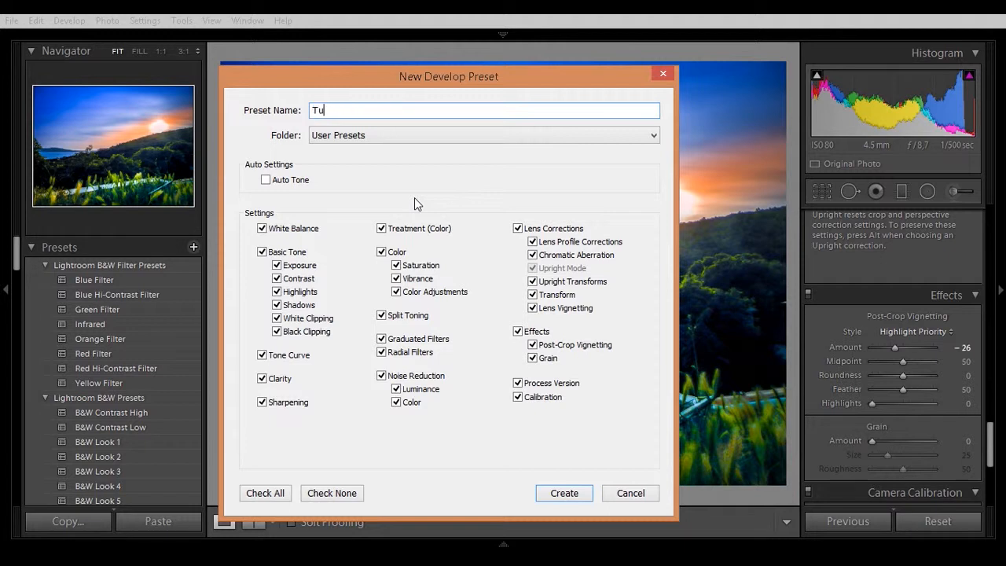
pyautogui.write('torial 2 LBP')
pyautogui.click(563, 493)
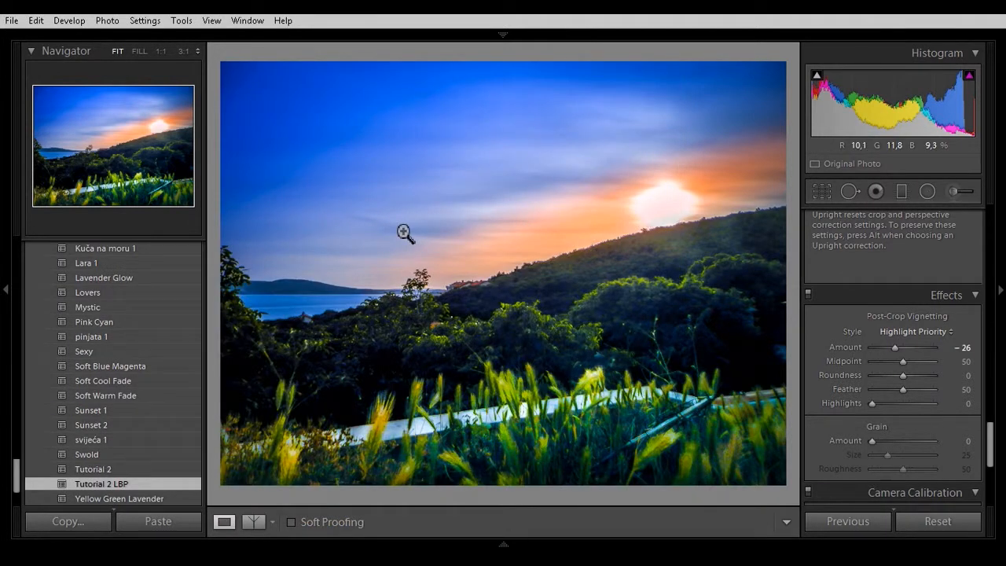